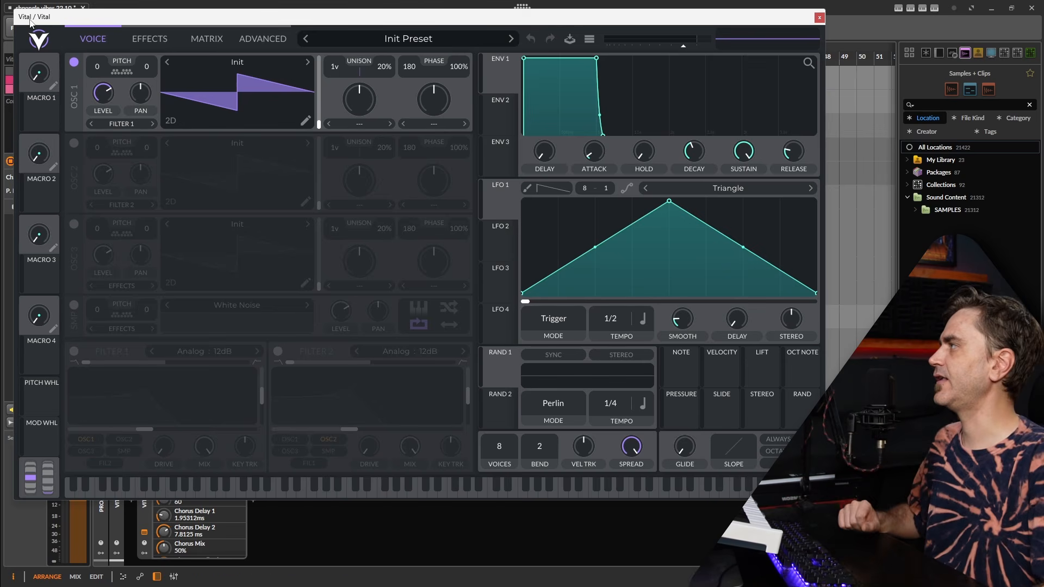
View the transpose snap options of oscillator 1's pitch
left_click(121, 72)
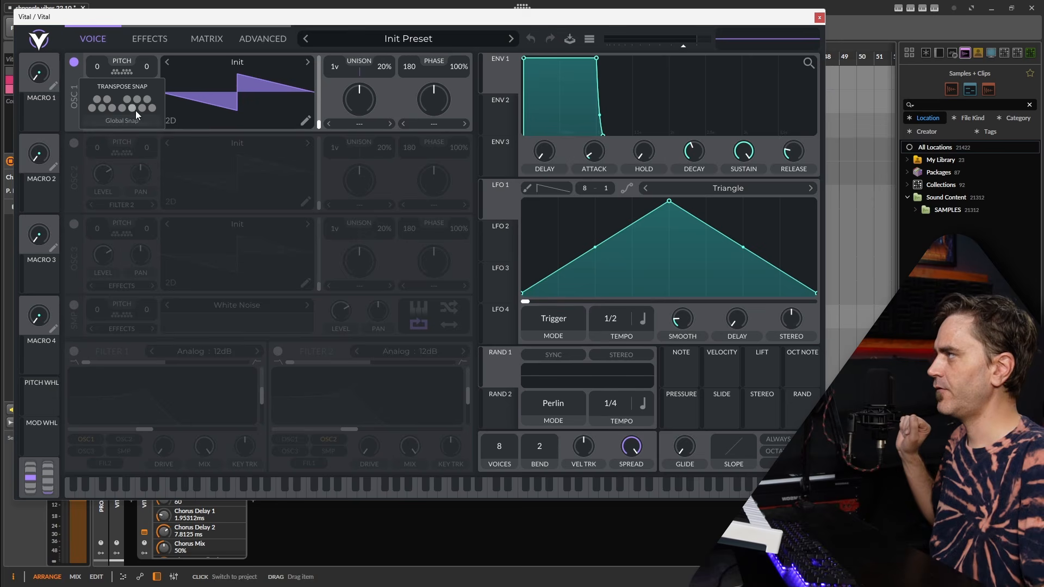
left_click(121, 61)
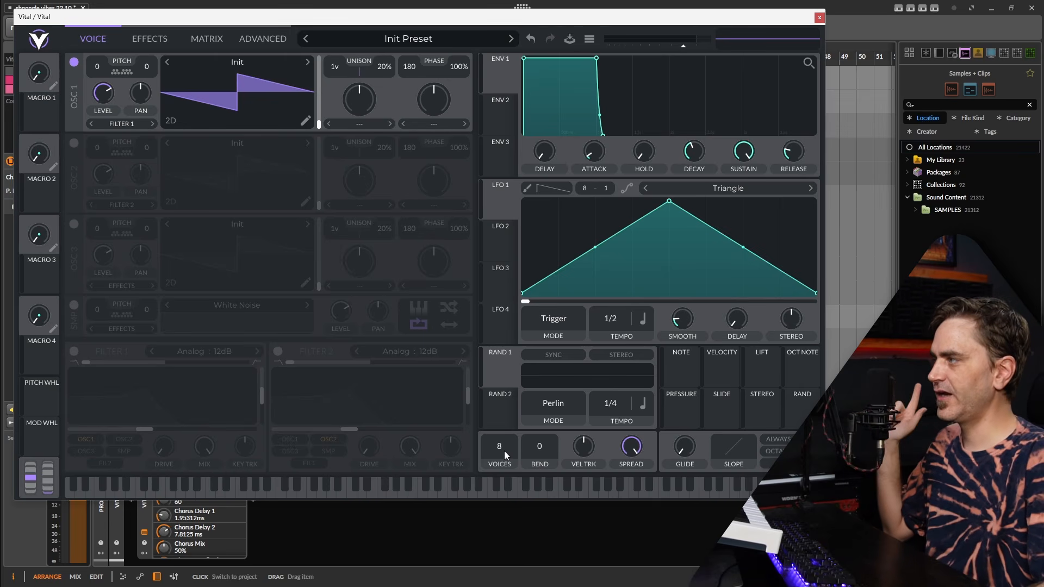
Set the synth to 1 voice and add a glide of about 0.016 secs
left_click_drag(687, 448, 691, 441)
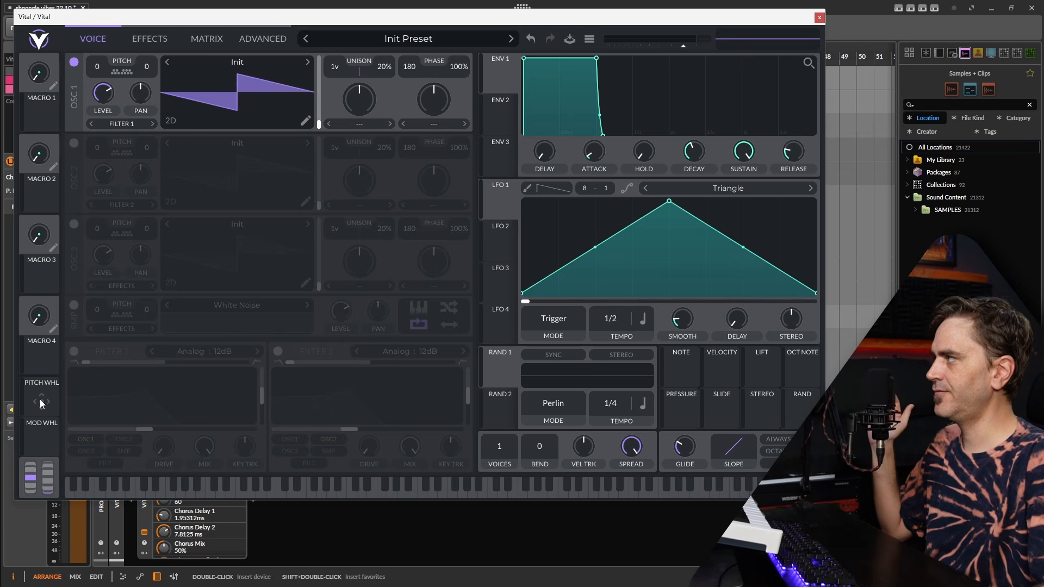
Assign the pitch wheel to oscillator 1's transpose and make the modulation bipolar
left_click_drag(40, 399, 95, 70)
right_click(95, 71)
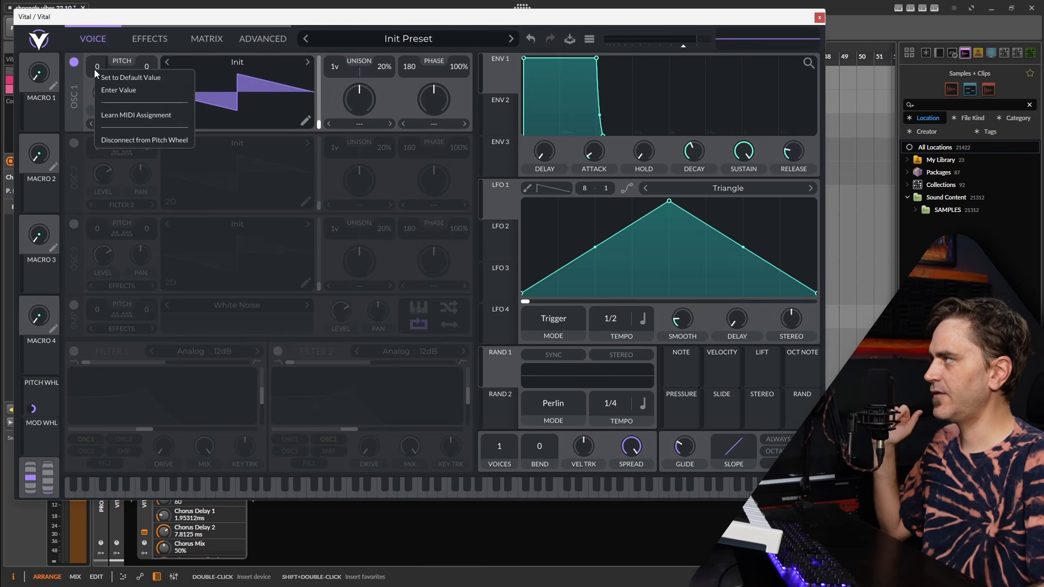
left_click(93, 77)
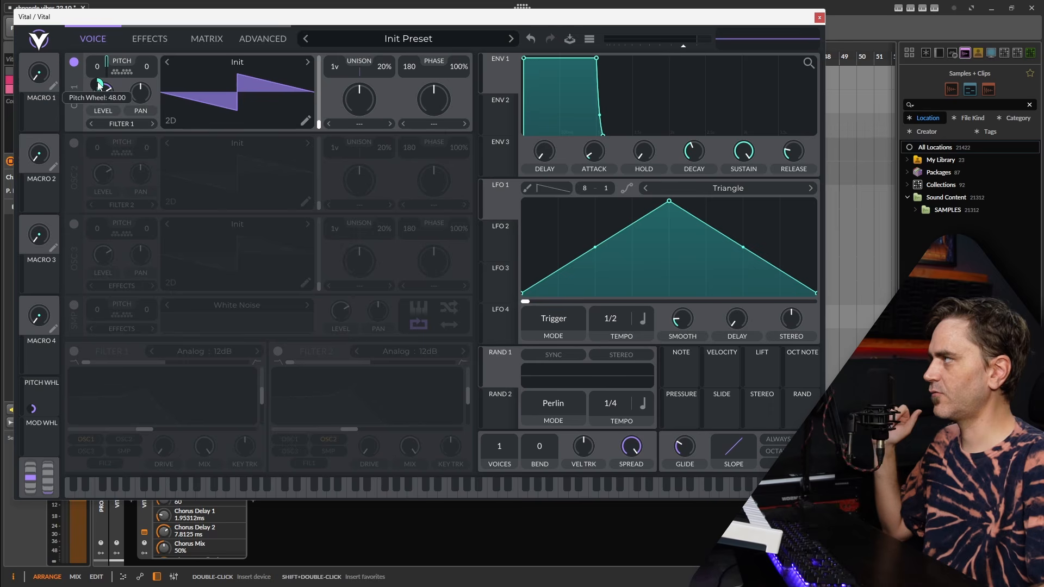
right_click(99, 85)
left_click(131, 116)
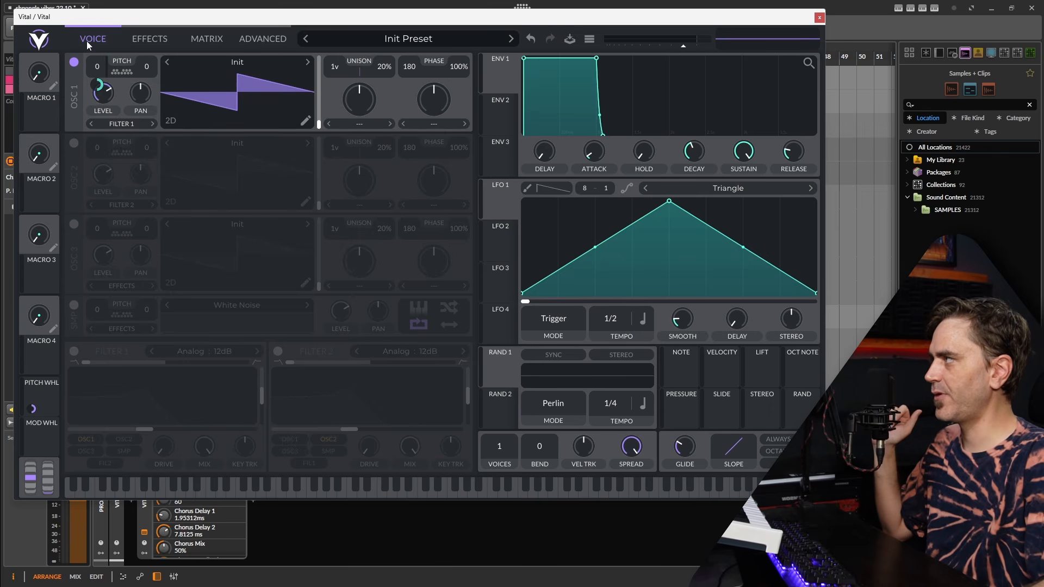
Enter an exact amount for the pitch wheel modulation of oscillator 1's transpose
right_click(98, 85)
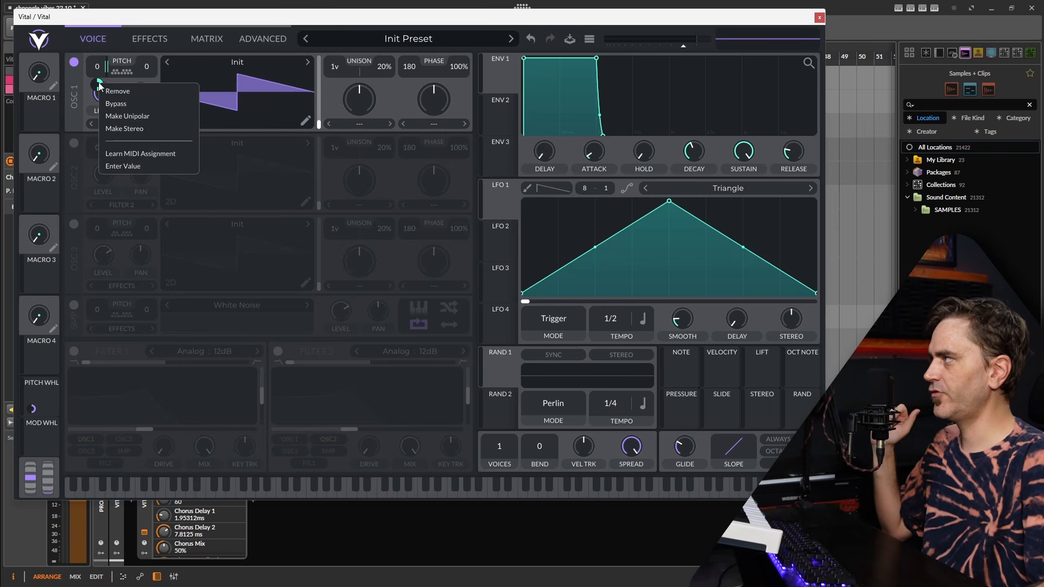
left_click(121, 167)
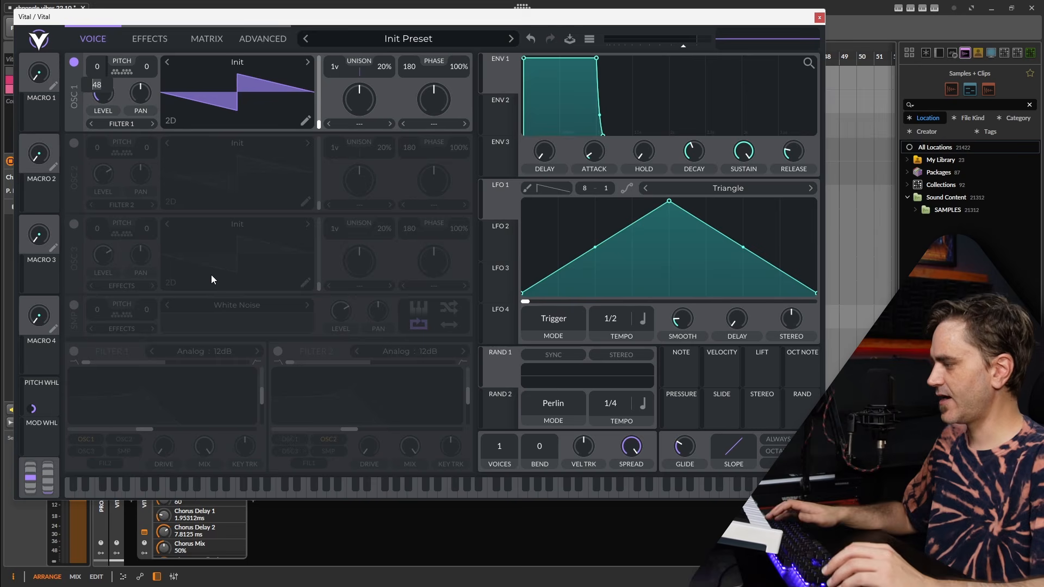
type("48")
key("Return")
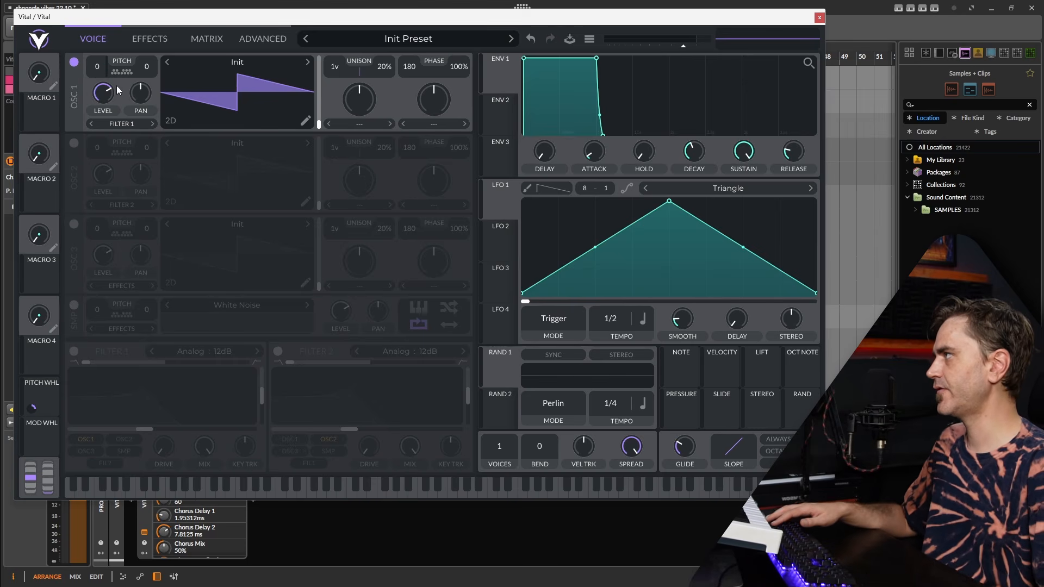
Set oscillator 1's transpose snap to the C harmonic minor keys: C, D, D#, F, G, G# and B
left_click(122, 71)
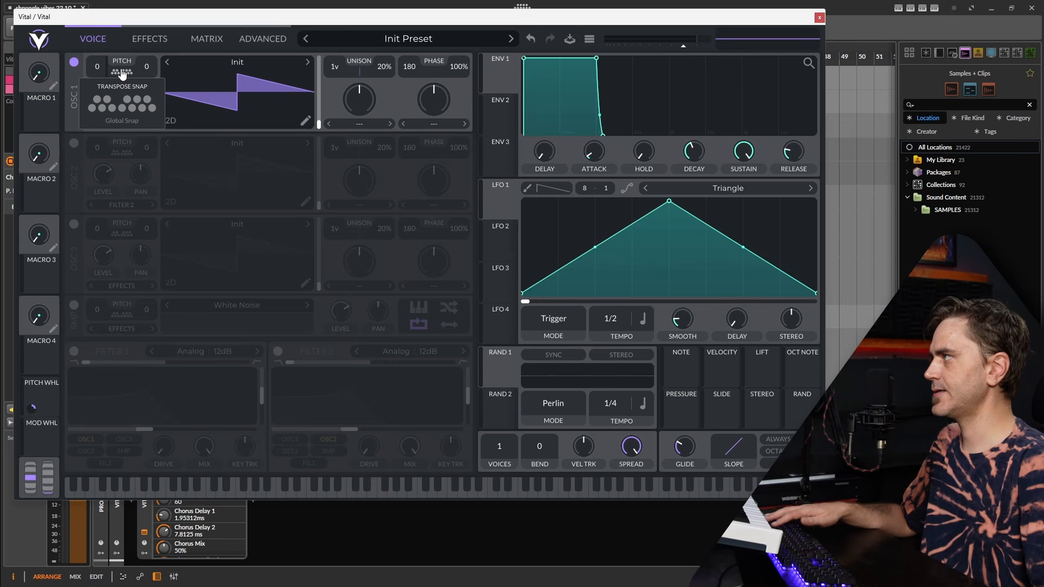
left_click(92, 107)
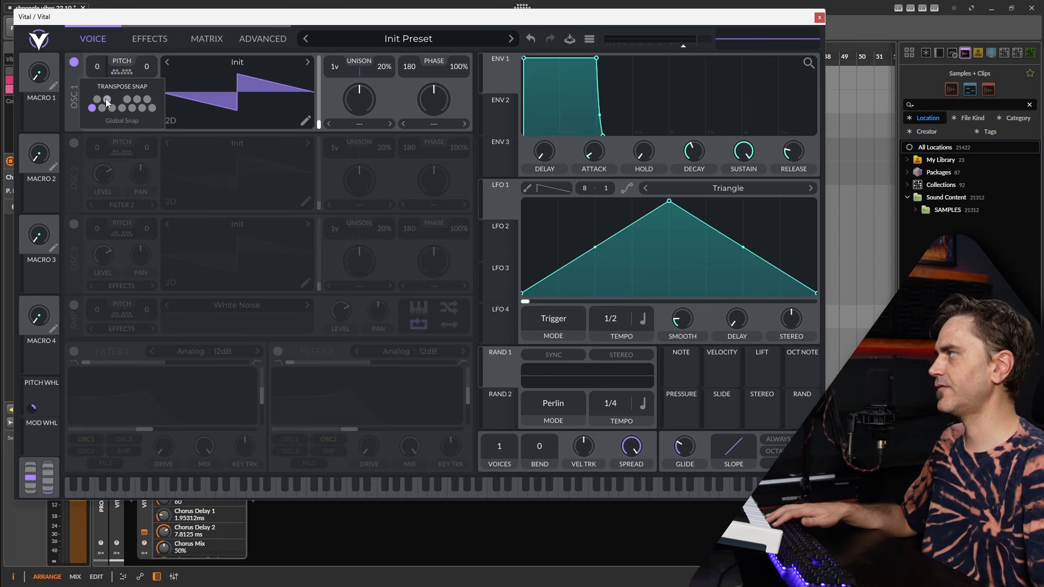
left_click(103, 109)
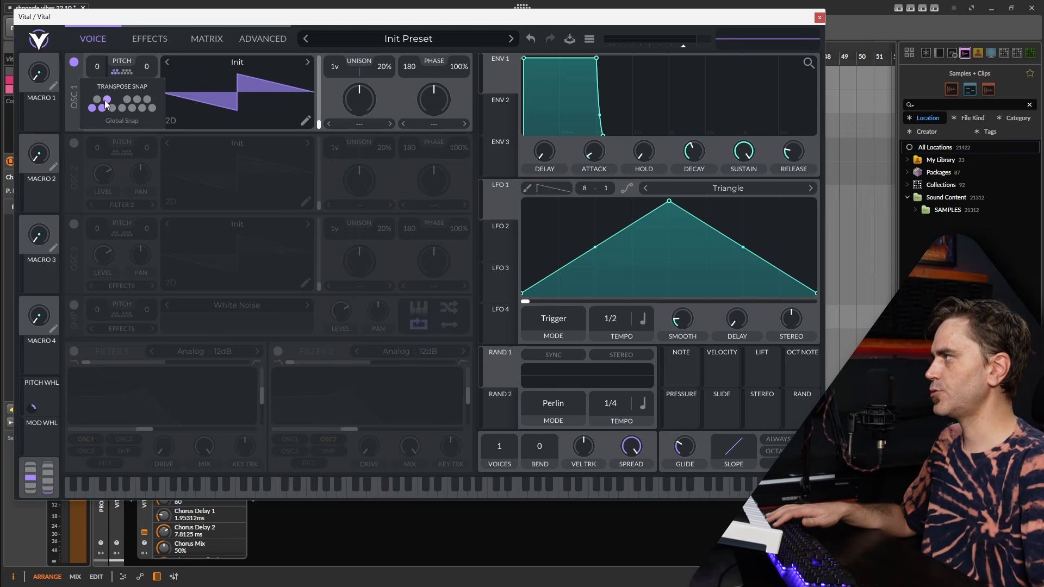
left_click(122, 108)
left_click(132, 108)
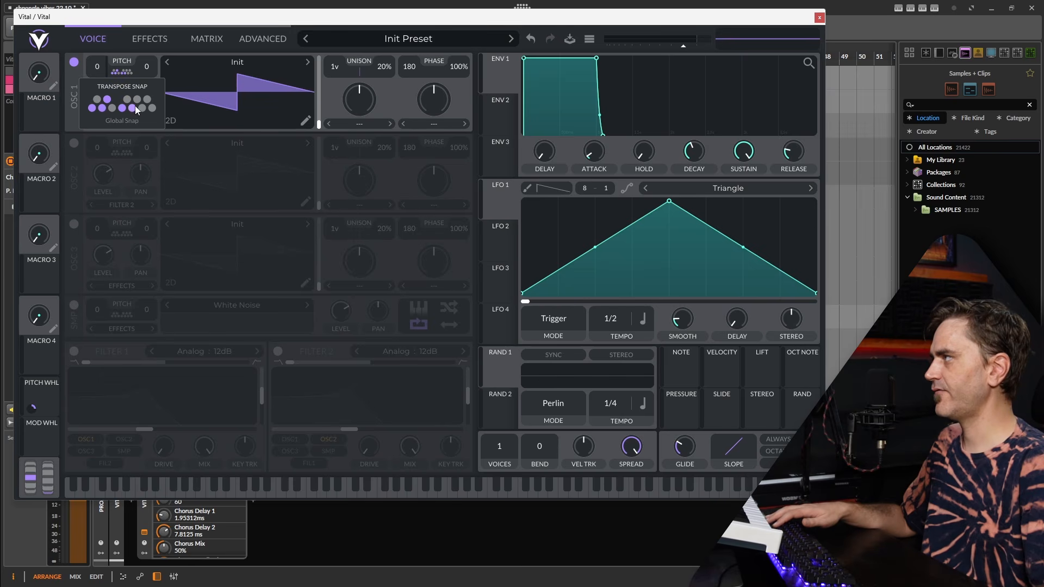
left_click(137, 100)
left_click(152, 108)
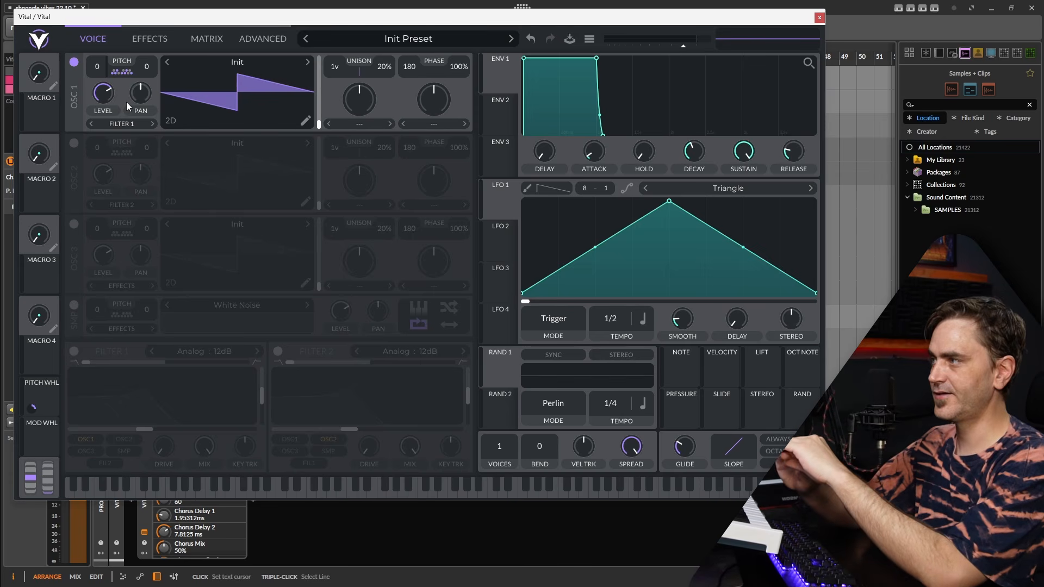
Turn on Global Snap for oscillator 1's transpose snap and turn it off again
left_click(118, 74)
left_click(121, 122)
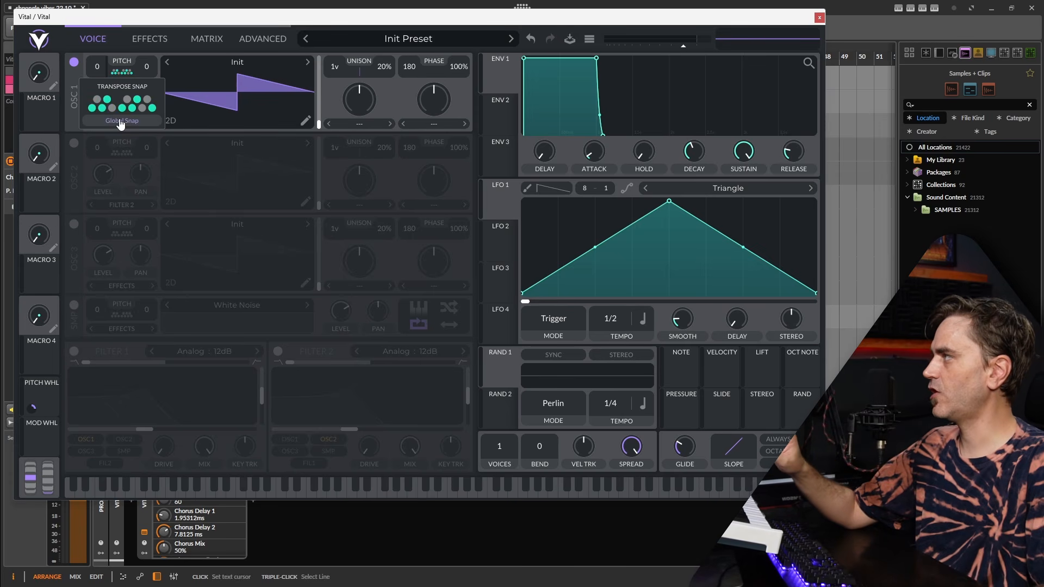
left_click(121, 122)
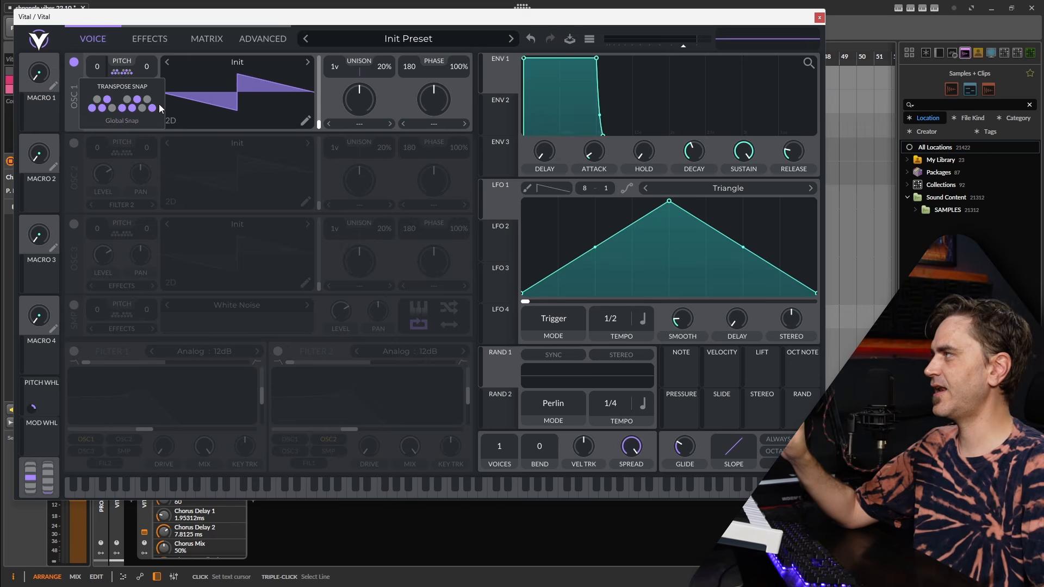
Clear the selected transpose snap keys, select only A# instead, and turn on Global Snap
left_click(153, 107)
left_click(131, 109)
left_click(123, 108)
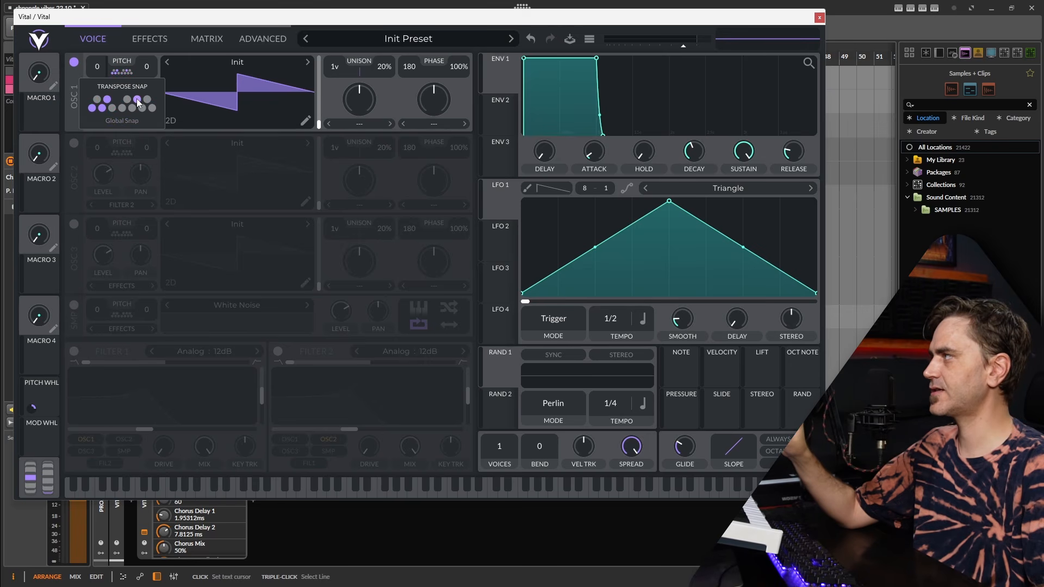
left_click(136, 100)
left_click(102, 109)
left_click(92, 108)
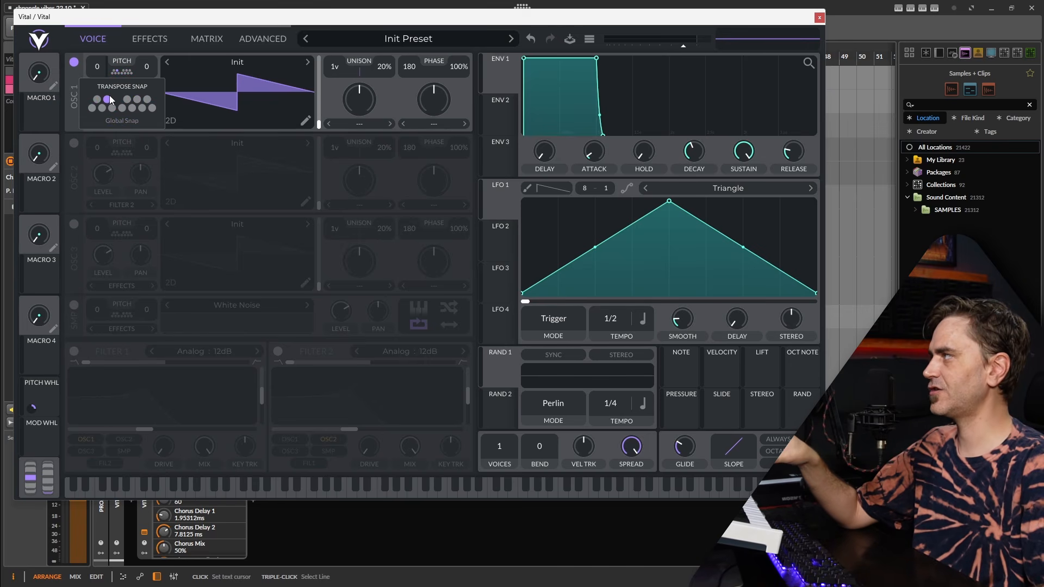
left_click(148, 99)
left_click(107, 100)
left_click(143, 126)
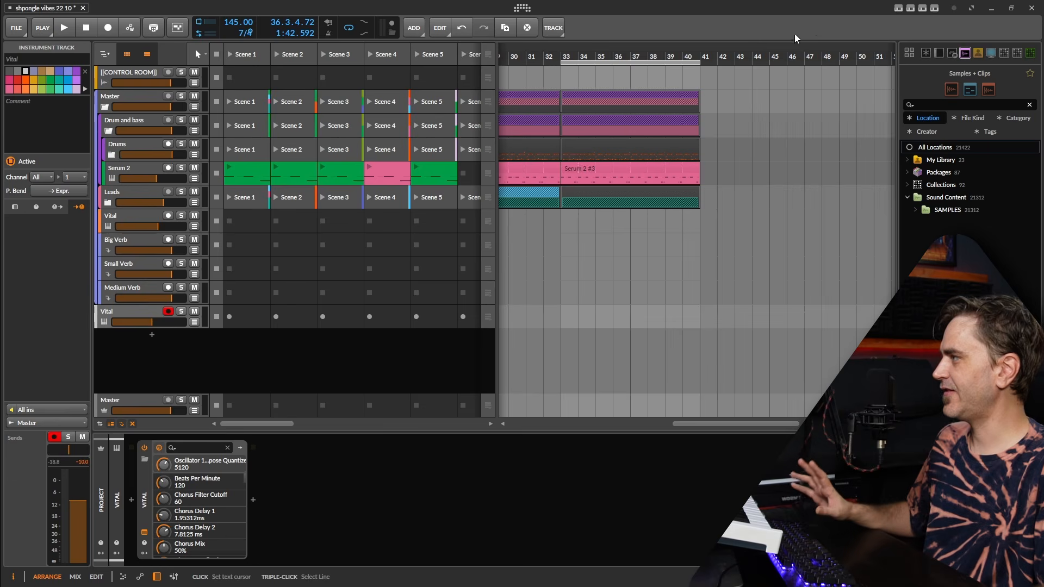
Insert a Note Transpose device before Vital in the device chain and set its semitones to -2
left_click(819, 18)
left_click(131, 500)
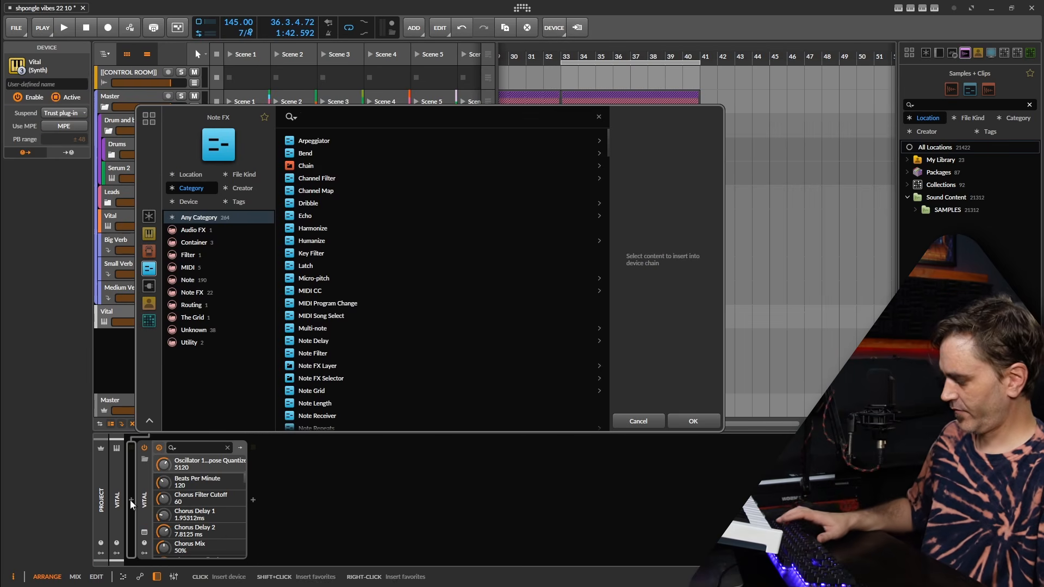
type("tran")
left_click(319, 154)
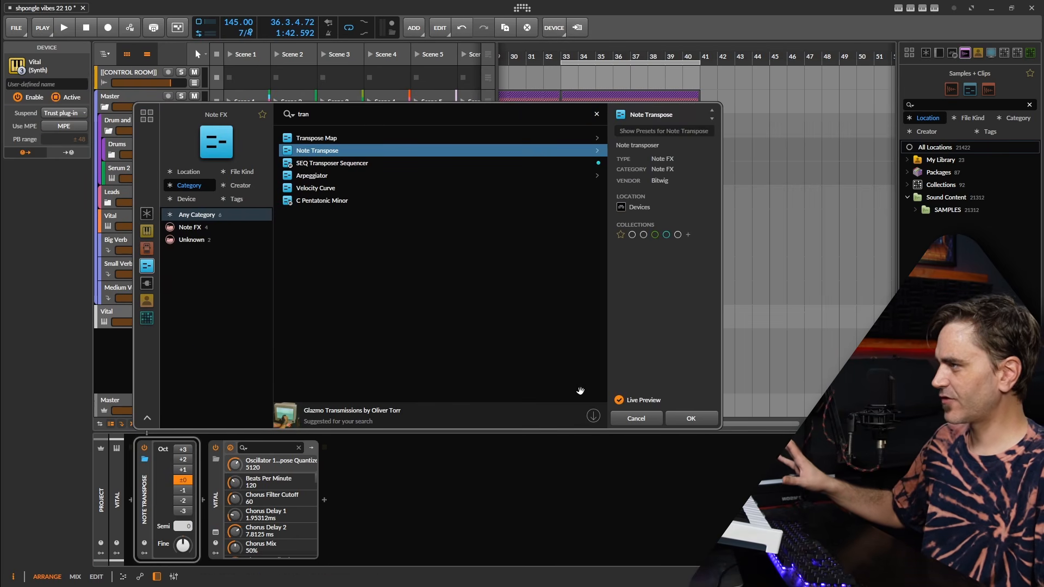
left_click(693, 422)
left_click_drag(184, 529, 185, 541)
Reopen the Vital window and add C, C#, D#, F, F# and A to oscillator 1's transpose snap
left_click(217, 534)
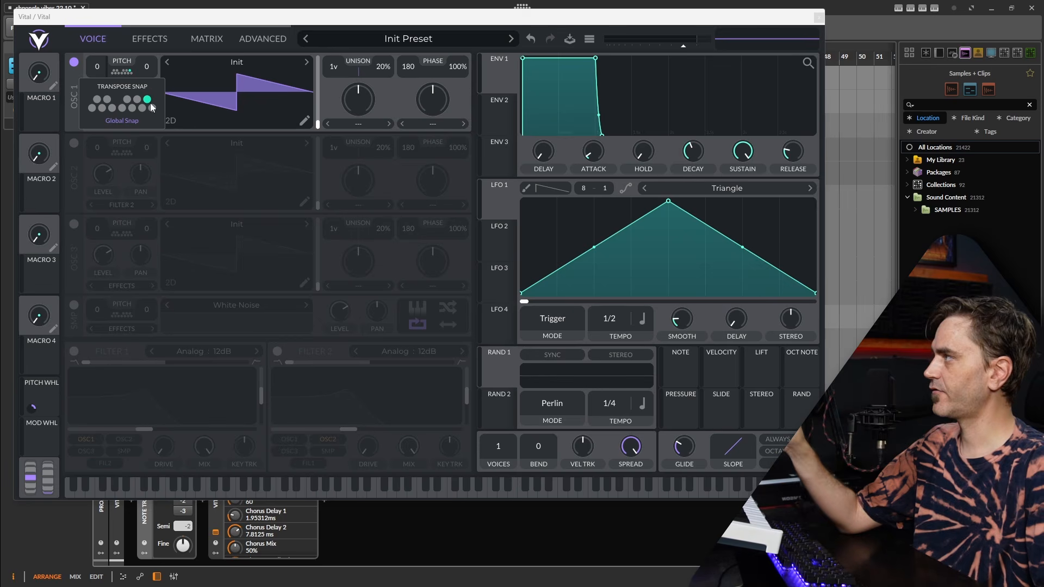
left_click(97, 100)
left_click(108, 100)
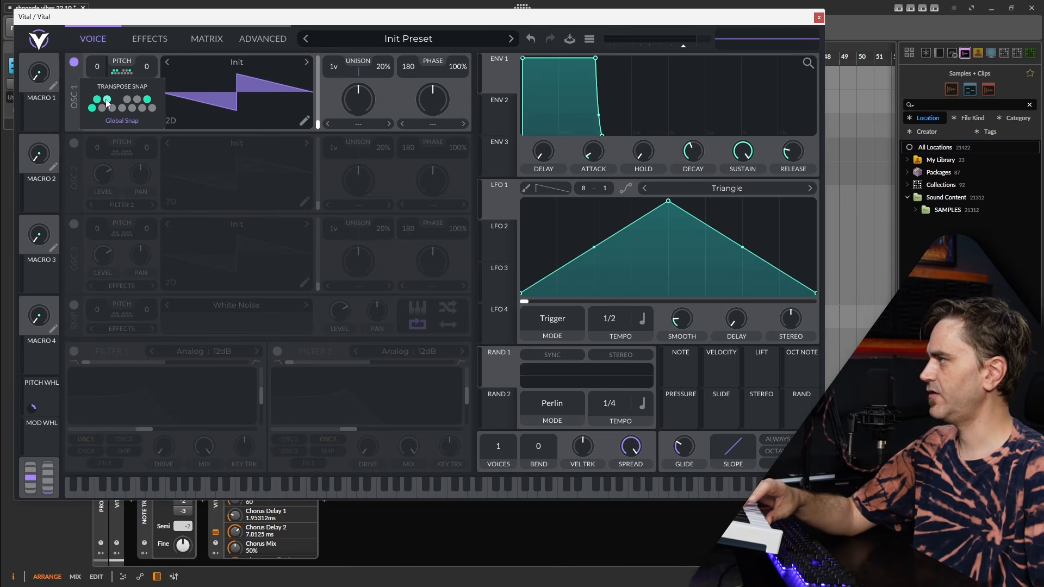
left_click(122, 108)
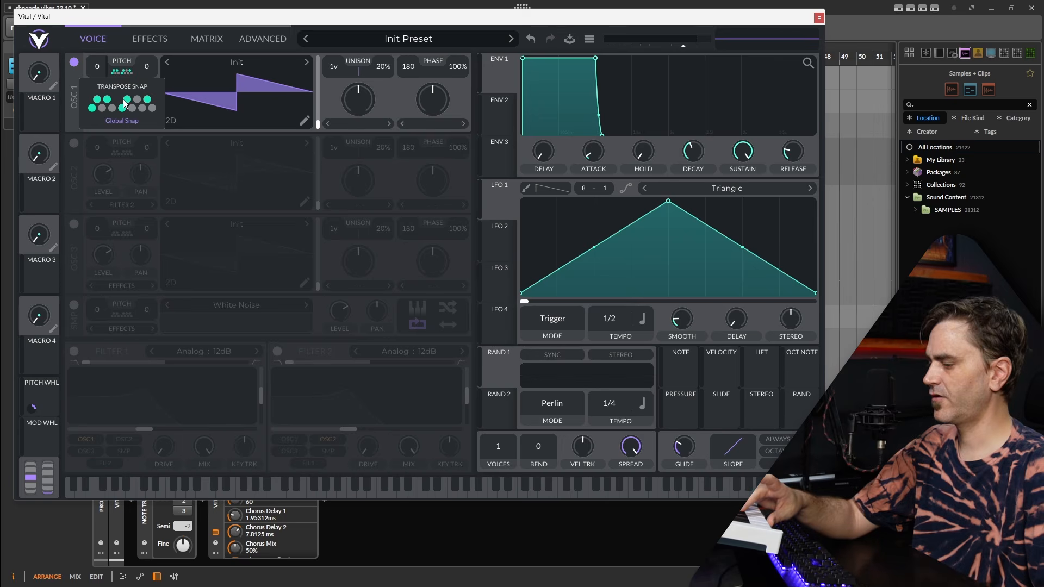
left_click(142, 109)
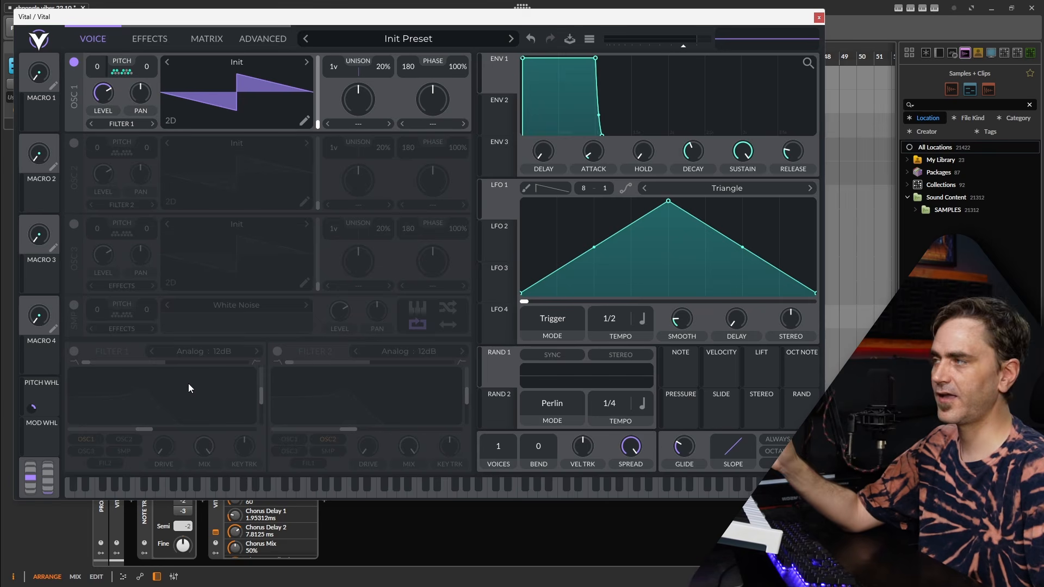
Enable Filter 1 with its blend at the midpoint and assign Random 1 to modulate its cutoff
left_click(74, 353)
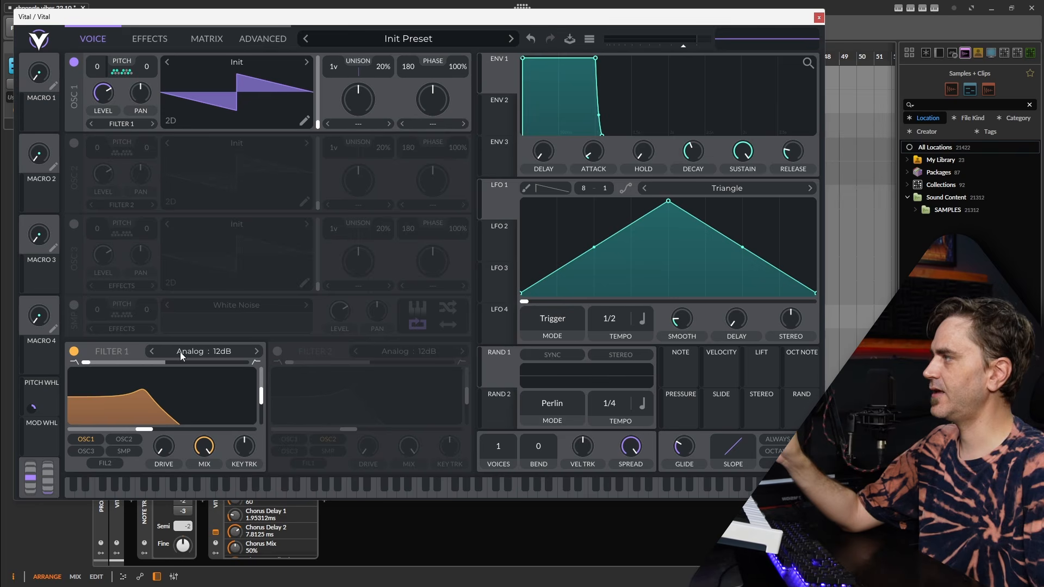
left_click_drag(113, 364, 194, 357)
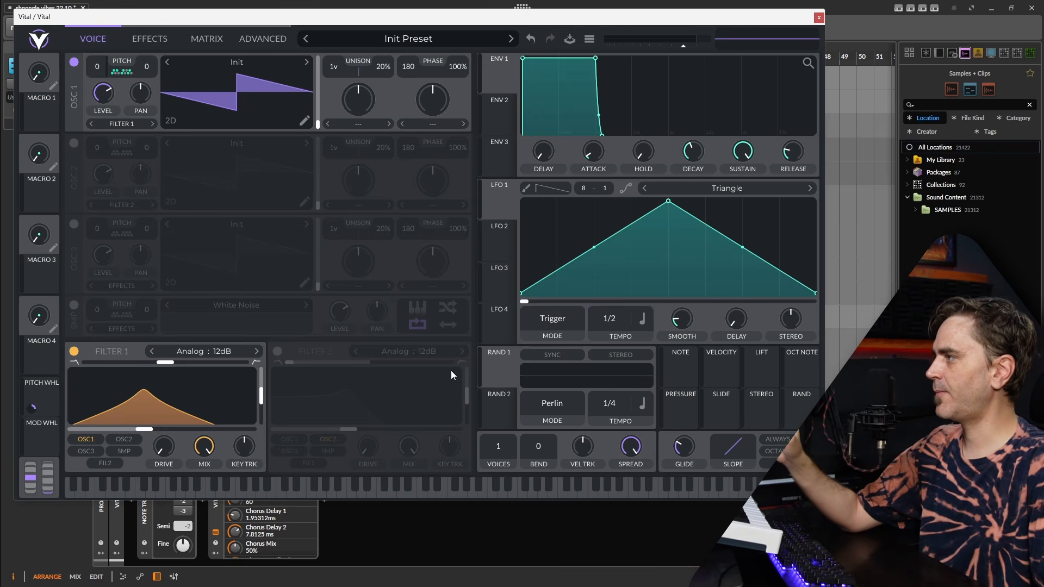
left_click_drag(492, 376, 117, 434)
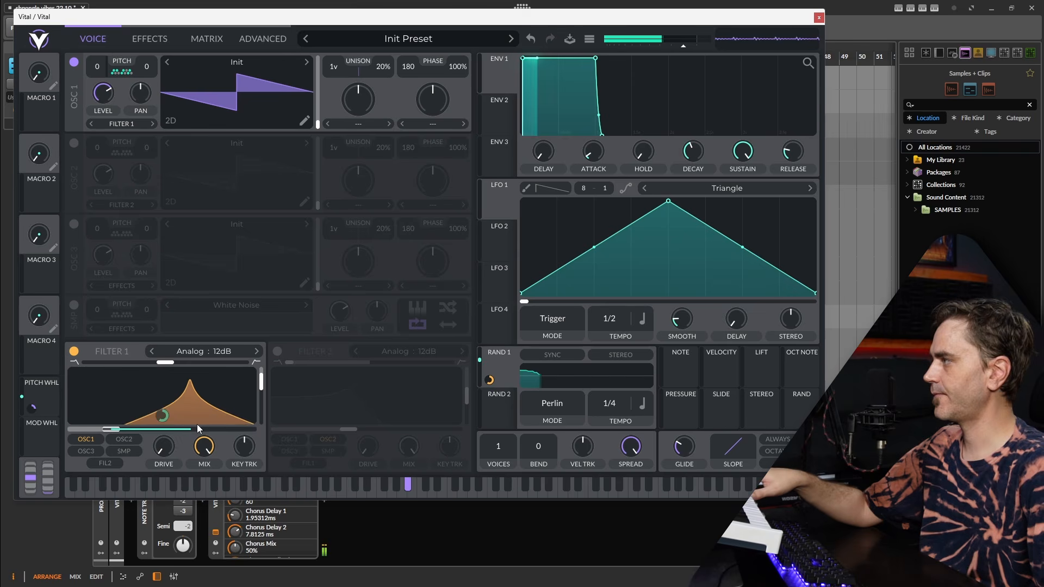
Add some drive to Filter 1 and lower its resonance slightly
mouse_move(162, 451)
left_mouse_down()
mouse_move(178, 430)
mouse_move(169, 444)
left_mouse_up()
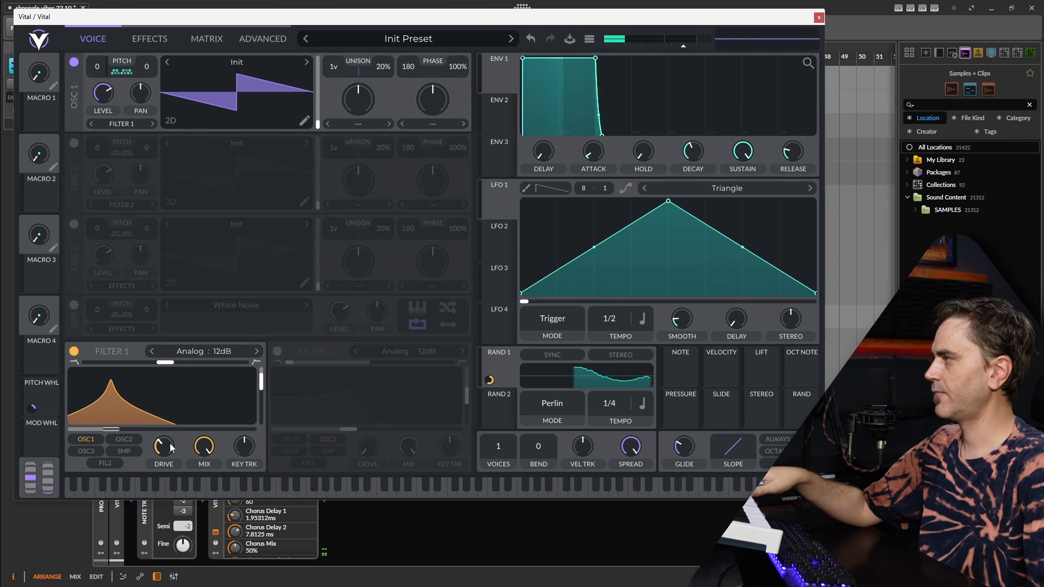
left_click_drag(262, 382, 261, 385)
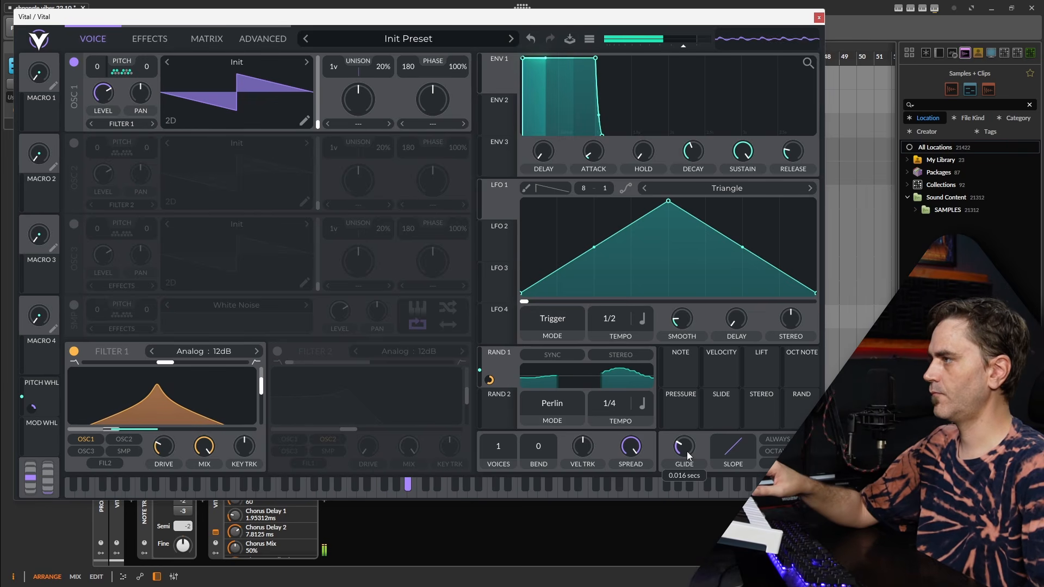
Increase the voice glide time
left_click_drag(687, 452, 694, 448)
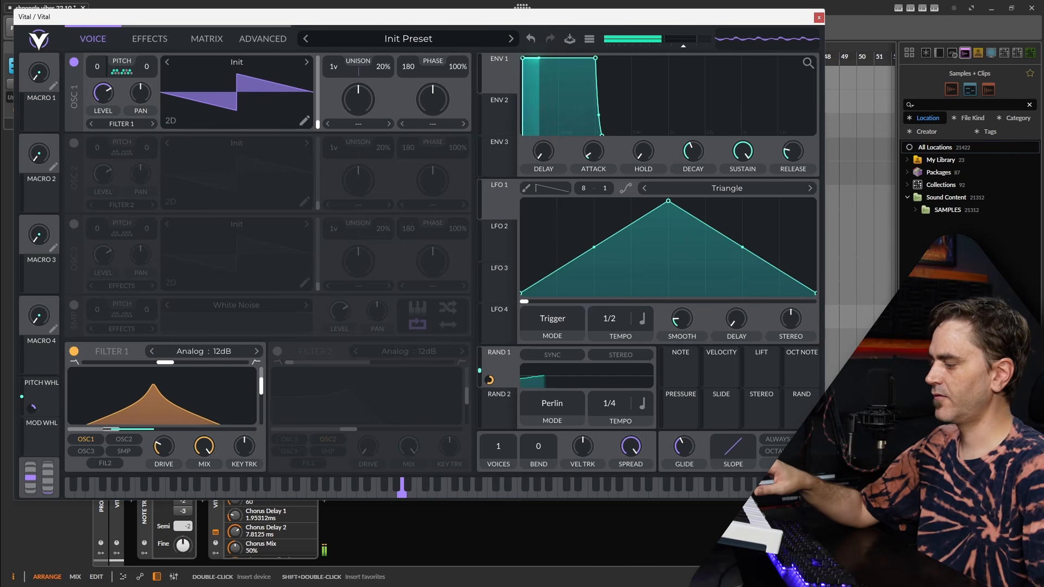
mouse_move(678, 446)
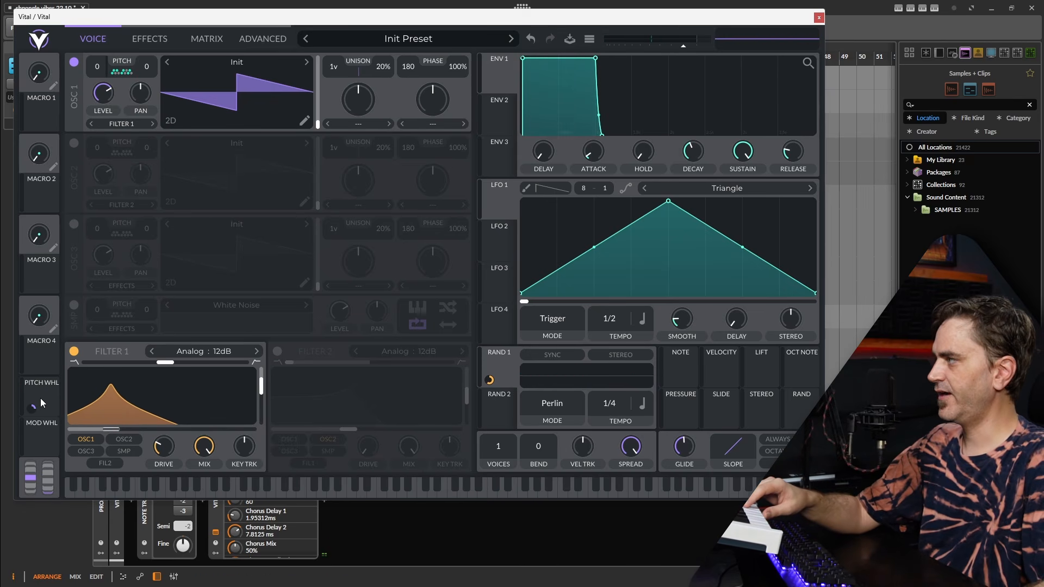
Assign the pitch wheel to modulate Filter 1's cutoff and raise the filter's resonance to about 72.6%
mouse_move(40, 397)
left_mouse_down()
mouse_move(90, 418)
mouse_move(41, 417)
left_mouse_up()
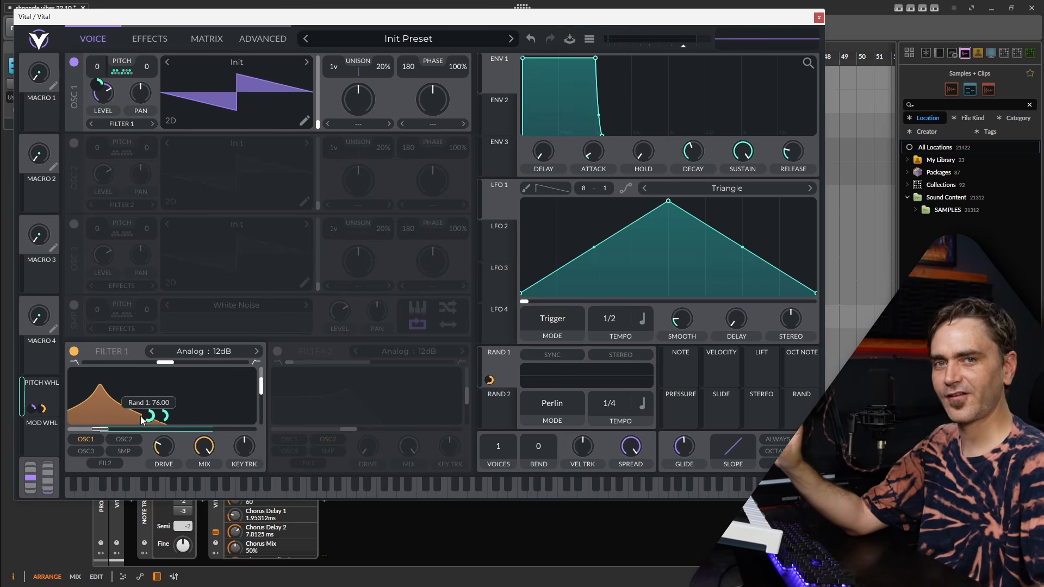
mouse_move(263, 394)
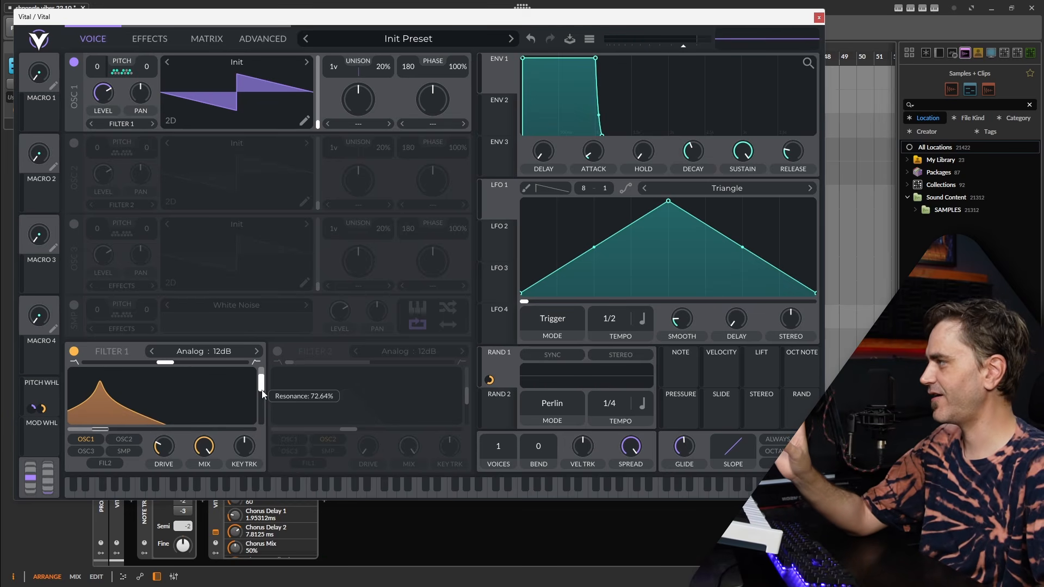
Enable the Distortion effect with Soft Clip and raise its drive
left_click(156, 41)
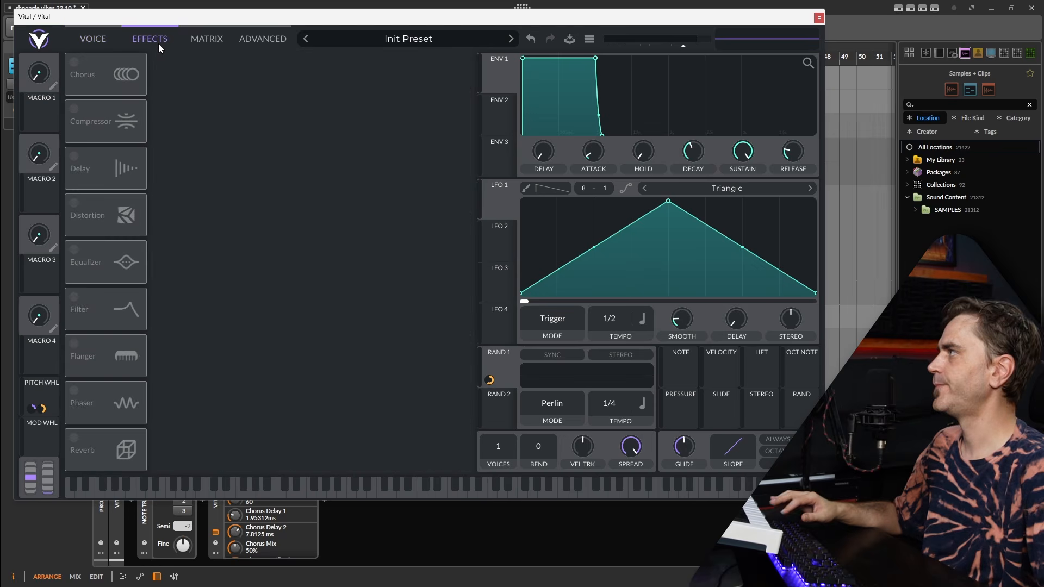
left_click(74, 202)
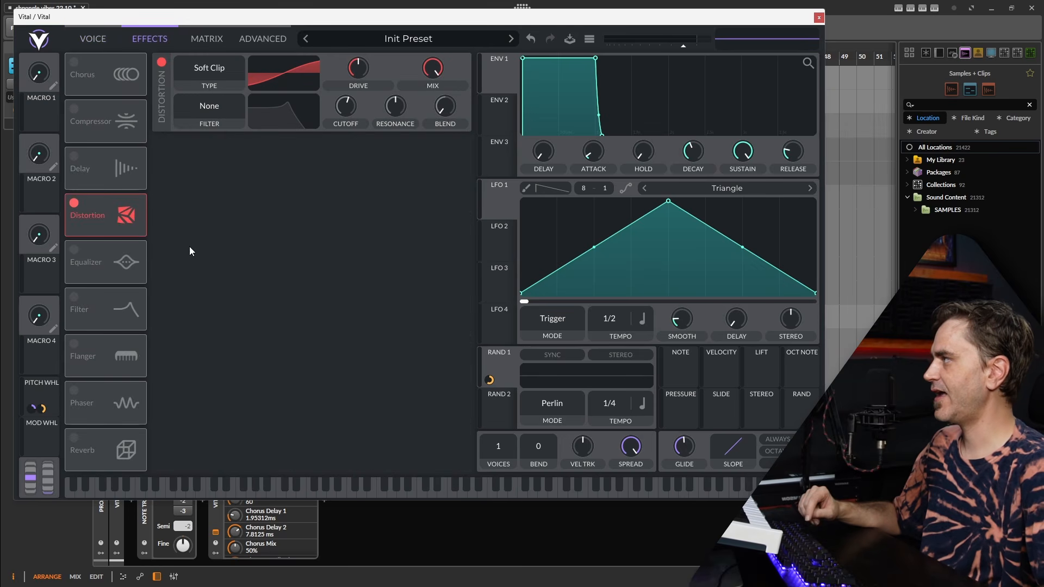
left_click_drag(358, 68, 379, 60)
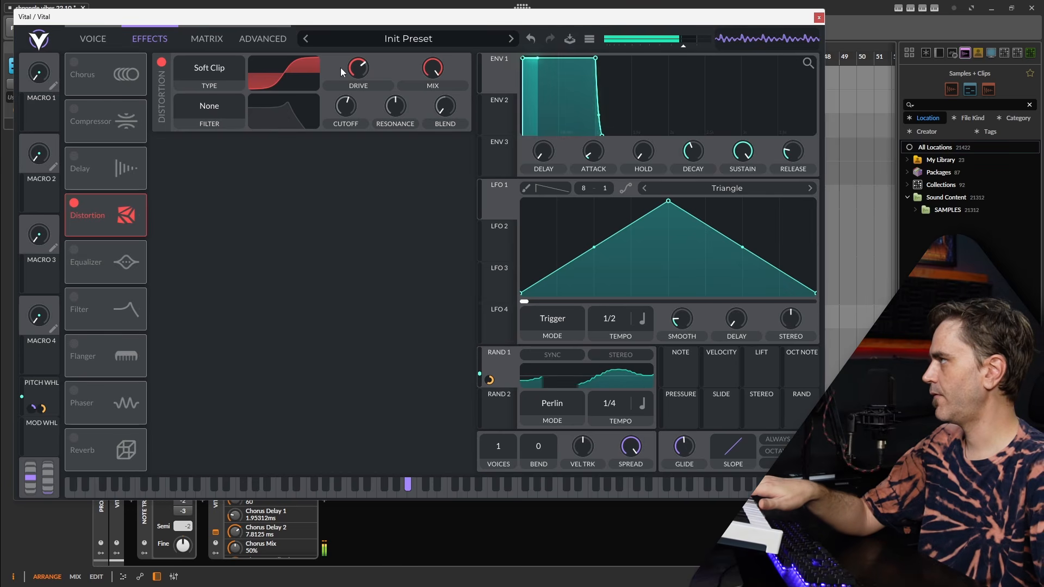
left_click_drag(348, 69, 359, 64)
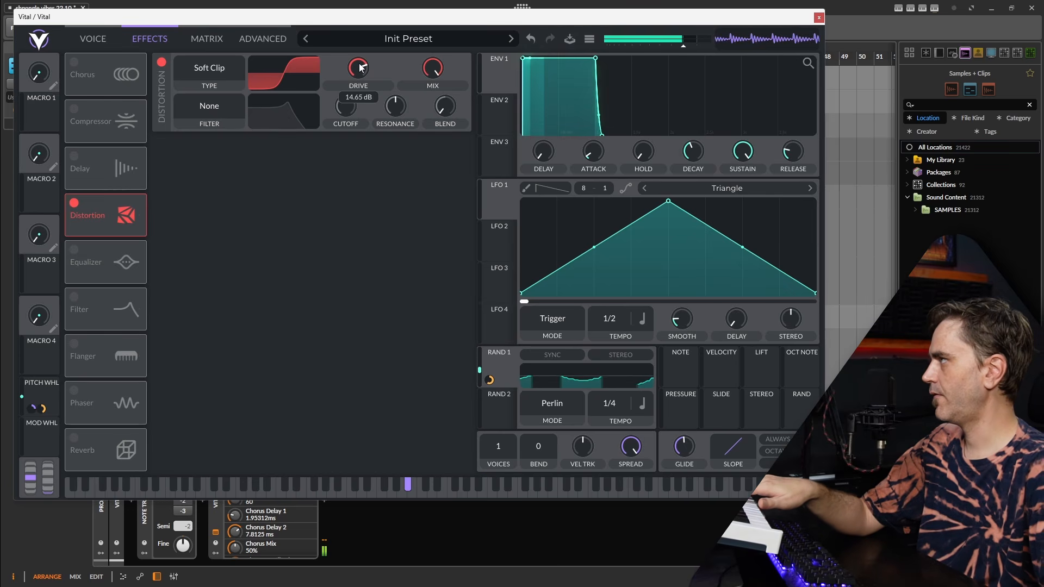
Lower Filter 1's cutoff slightly and reduce the Random 1 modulation amount on it
left_click(112, 38)
left_click_drag(100, 429, 96, 429)
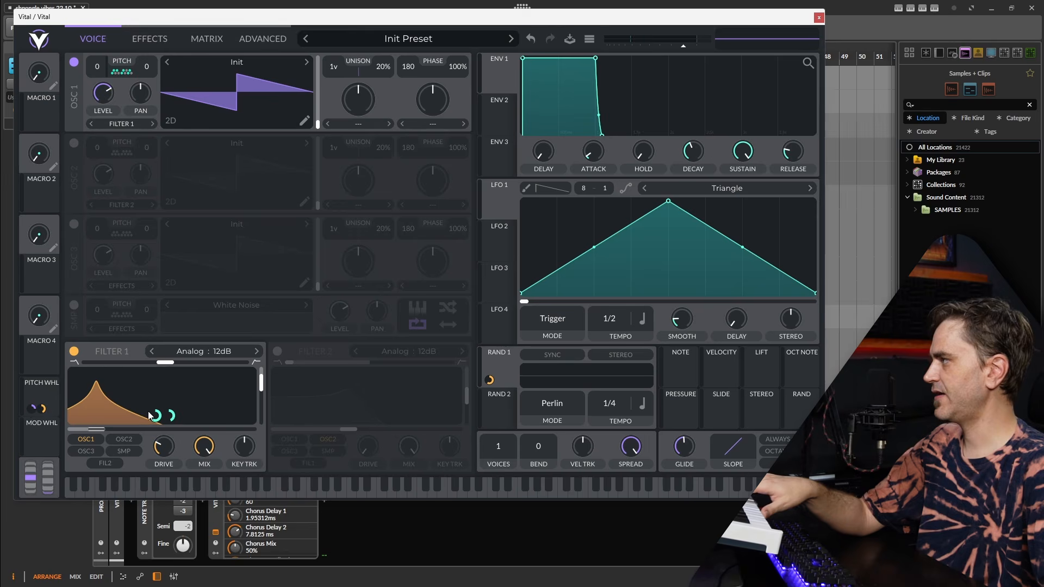
mouse_move(151, 415)
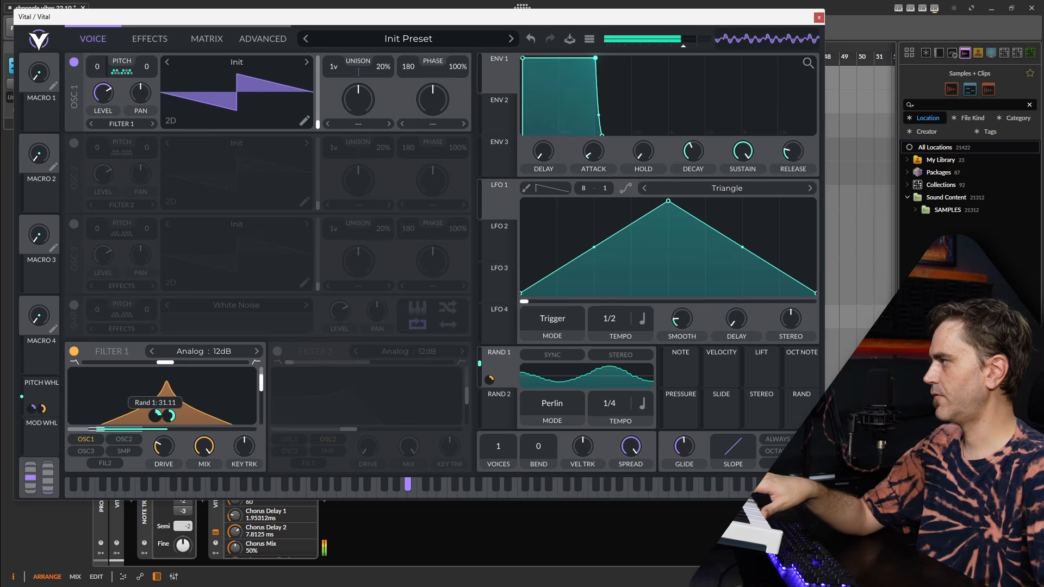
left_click_drag(168, 417, 168, 427)
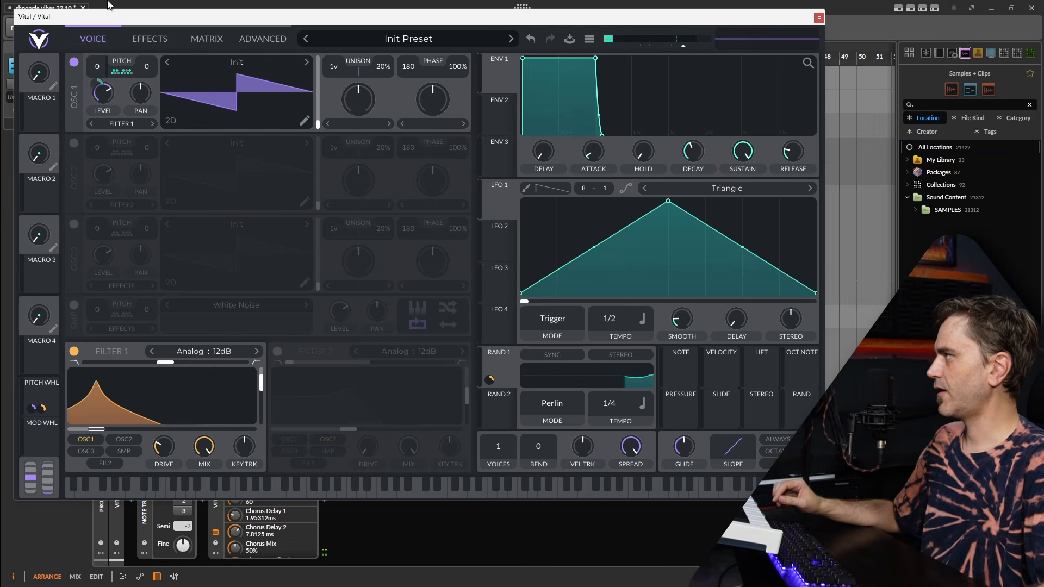
Assign the mod wheel to modulate Filter 1's cutoff with an amount of about 52.26
left_click(160, 42)
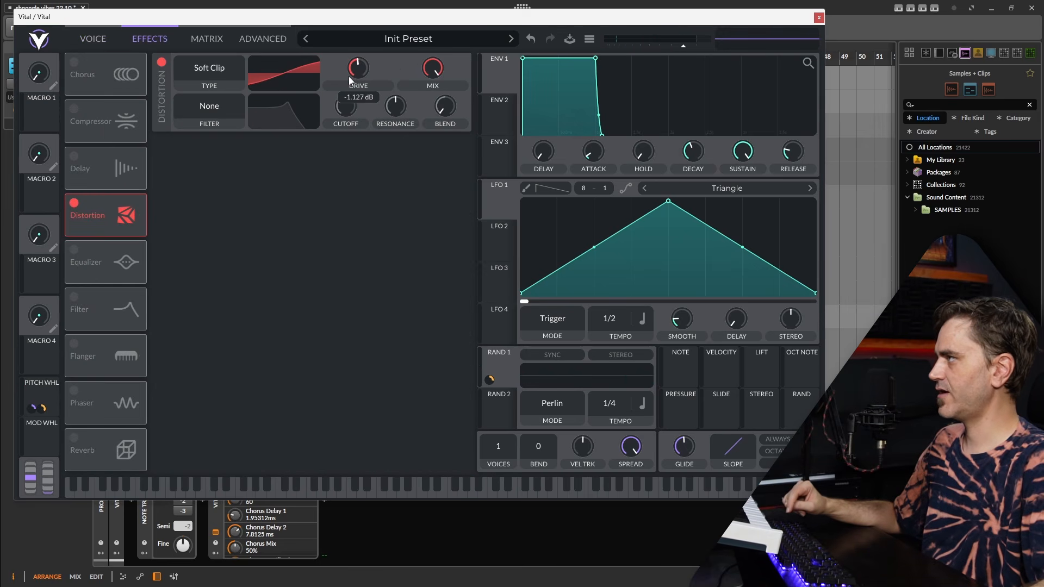
left_click(111, 40)
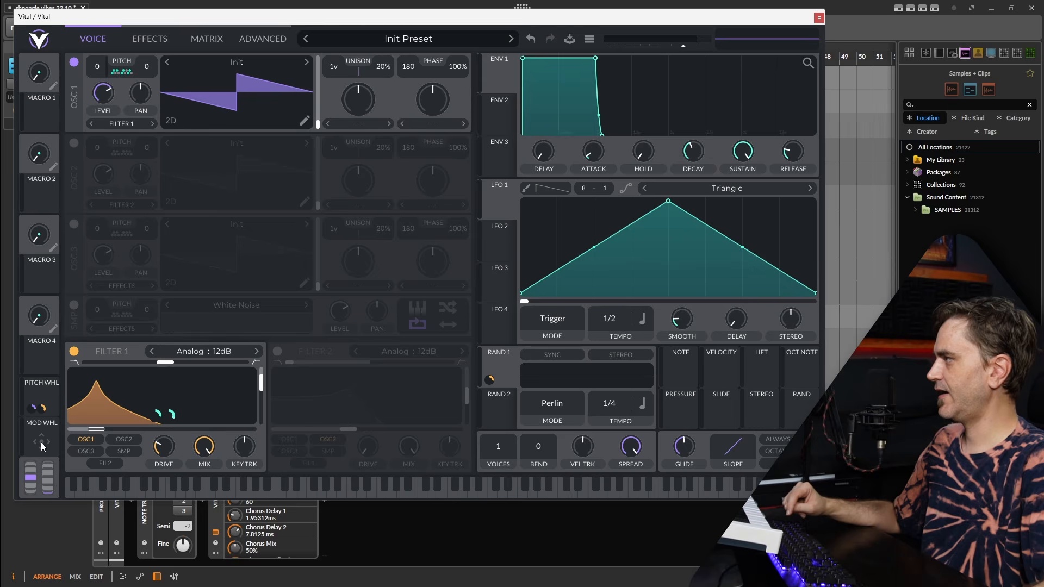
left_click_drag(41, 444, 104, 431)
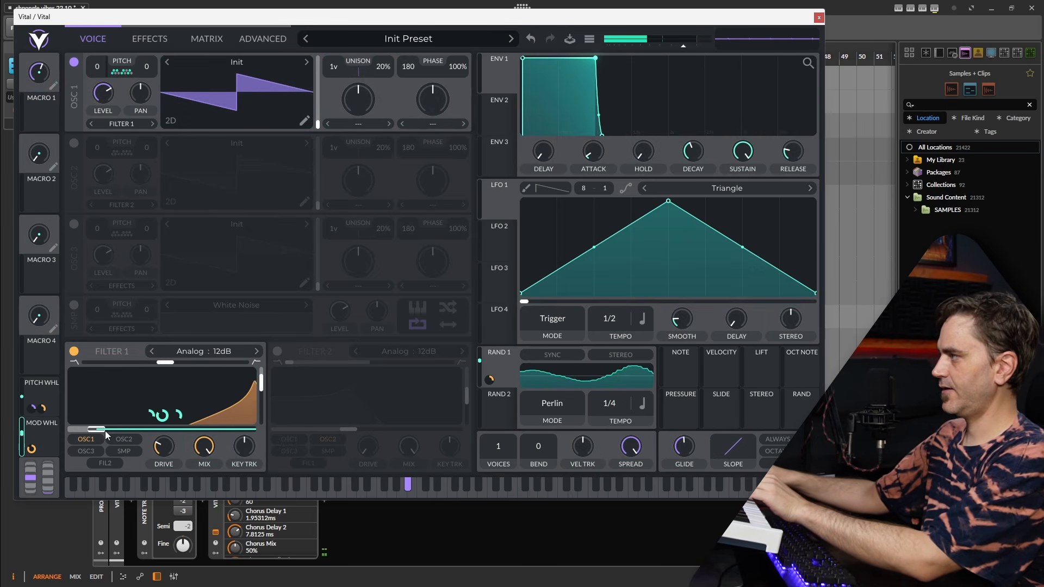
left_click_drag(162, 417, 161, 422)
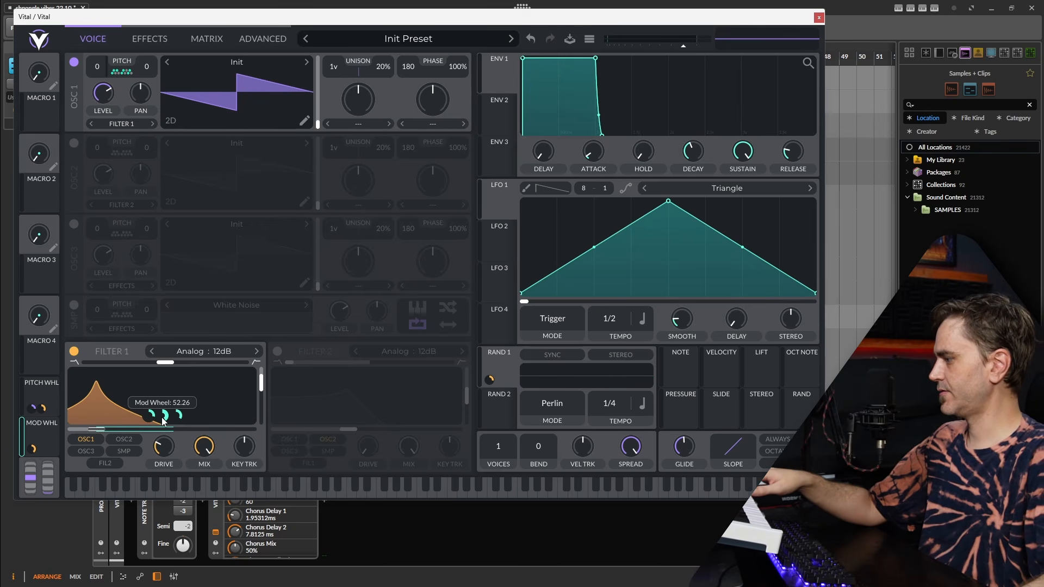
Set the distortion drive to about 10.14 dB and order the effects chain with Distortion first, followed by an enabled Phaser
left_click(152, 33)
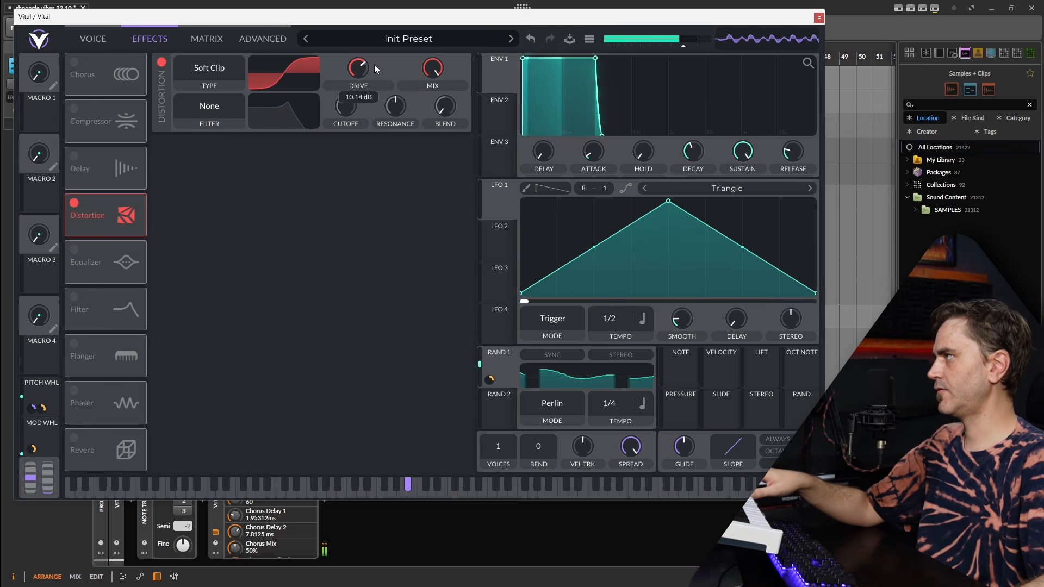
left_click_drag(106, 215, 106, 74)
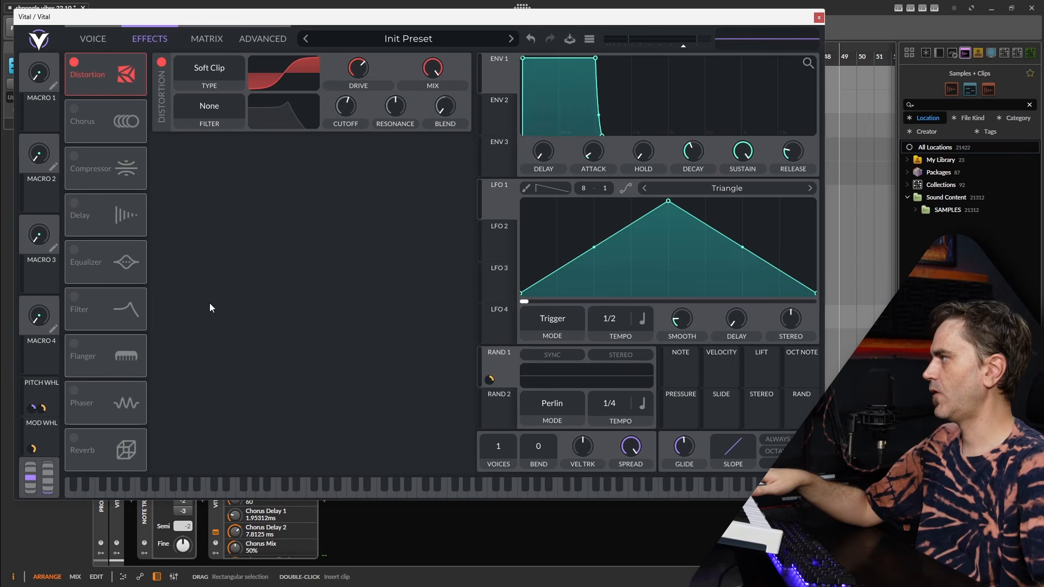
left_click_drag(126, 398, 112, 131)
left_click(75, 112)
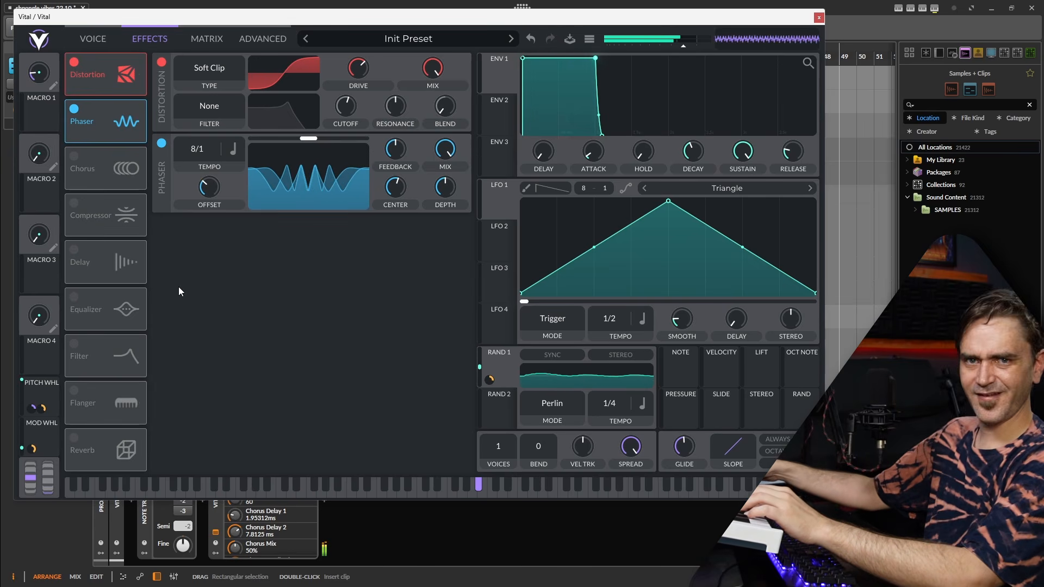
Enable the Delay and Reverb effects after the phaser
left_click(110, 37)
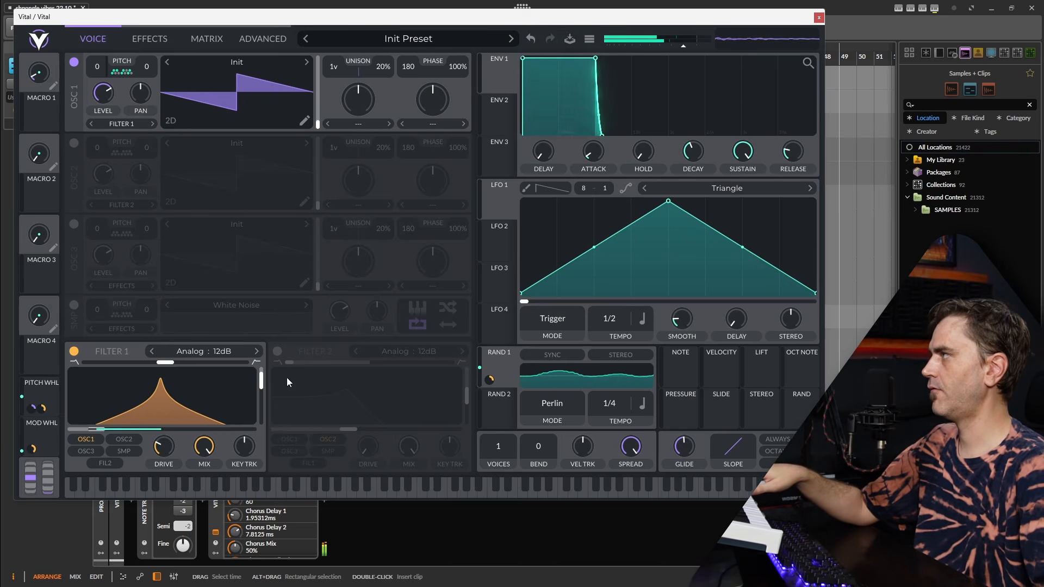
left_click(157, 41)
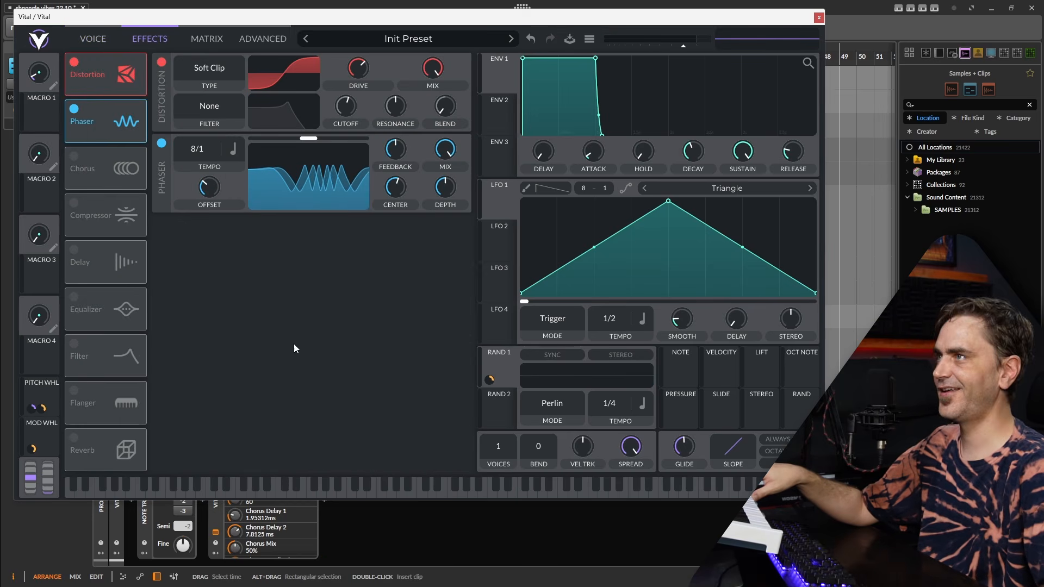
left_click(74, 250)
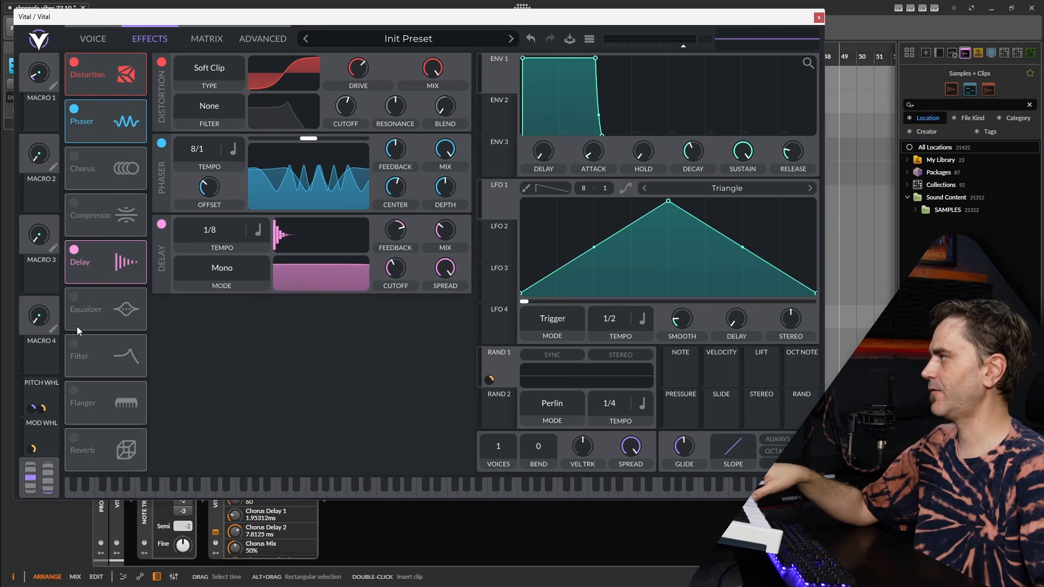
left_click(74, 438)
Set the delay's timing to Tempo Dotted and its mode to Ping Pong
left_click(253, 235)
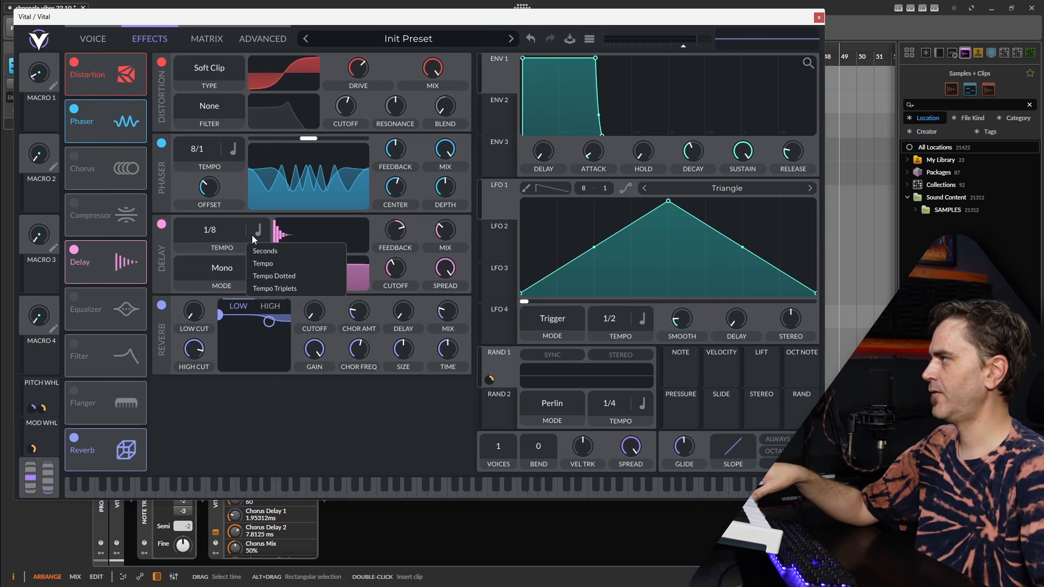
left_click(275, 280)
left_click(224, 269)
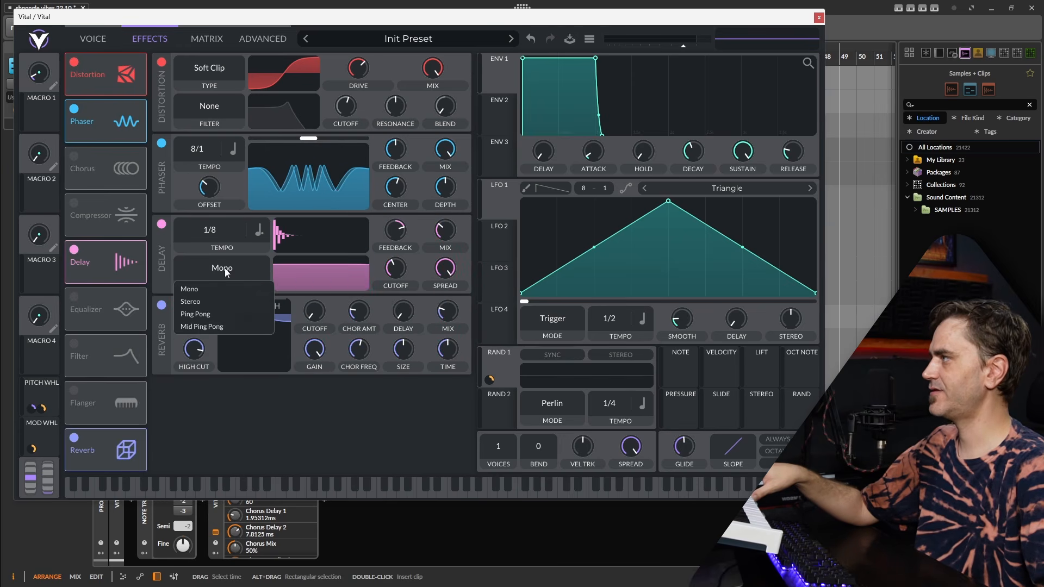
left_click(211, 314)
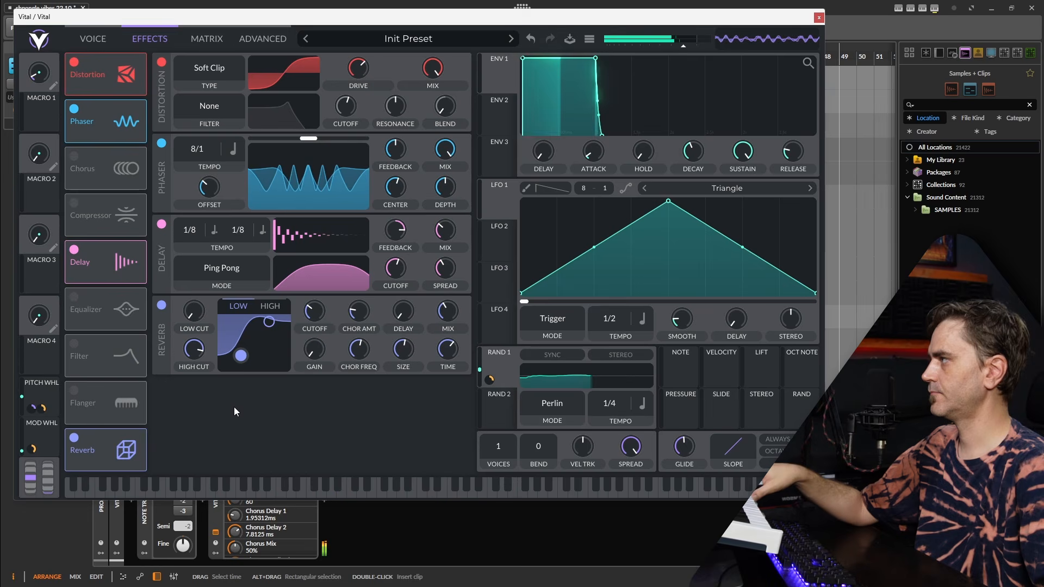
Raise the reverb's low cut and adjust its mix
left_click_drag(190, 318, 202, 299)
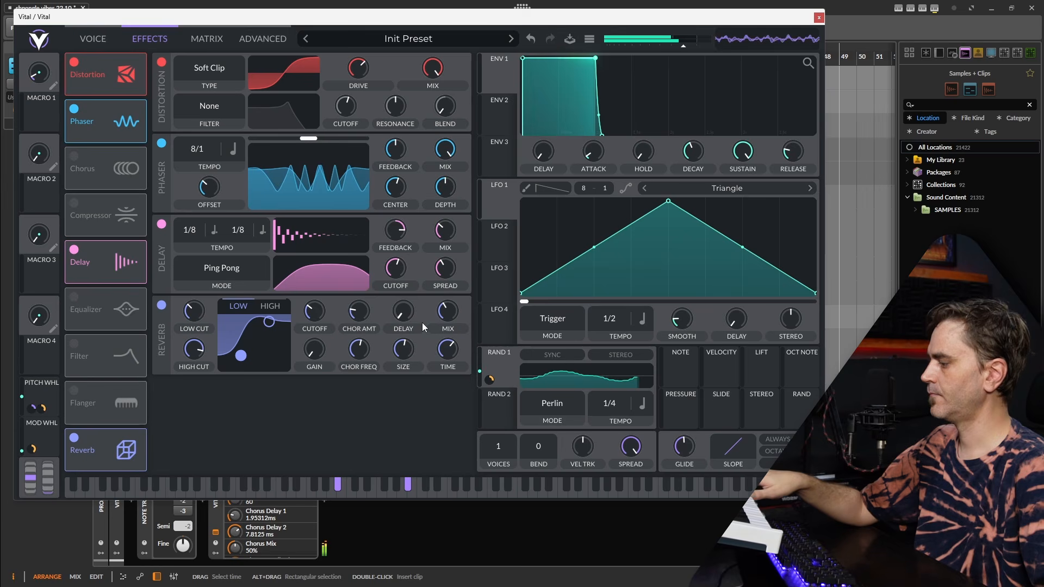
mouse_move(455, 313)
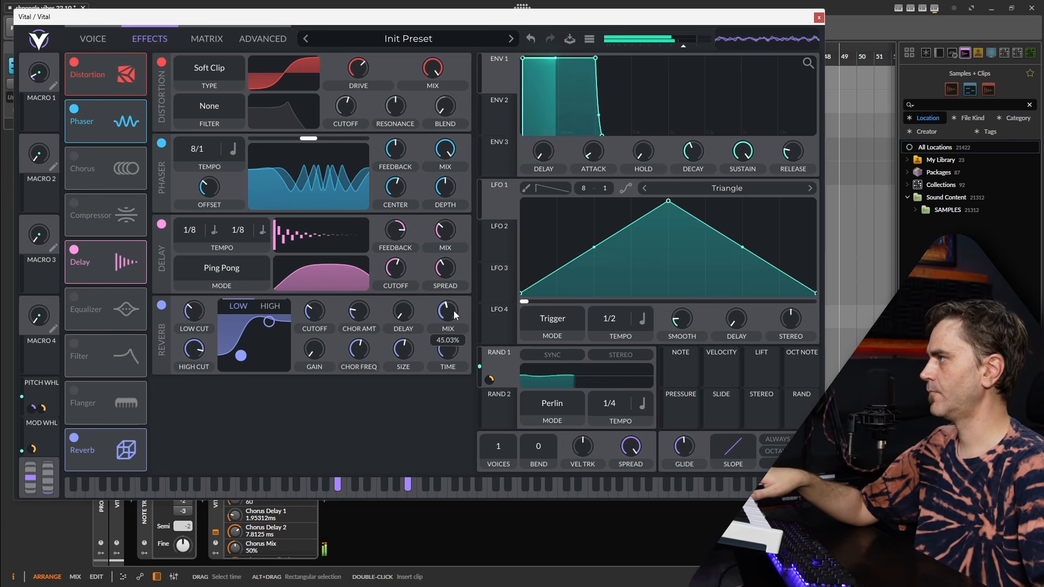
left_click(93, 39)
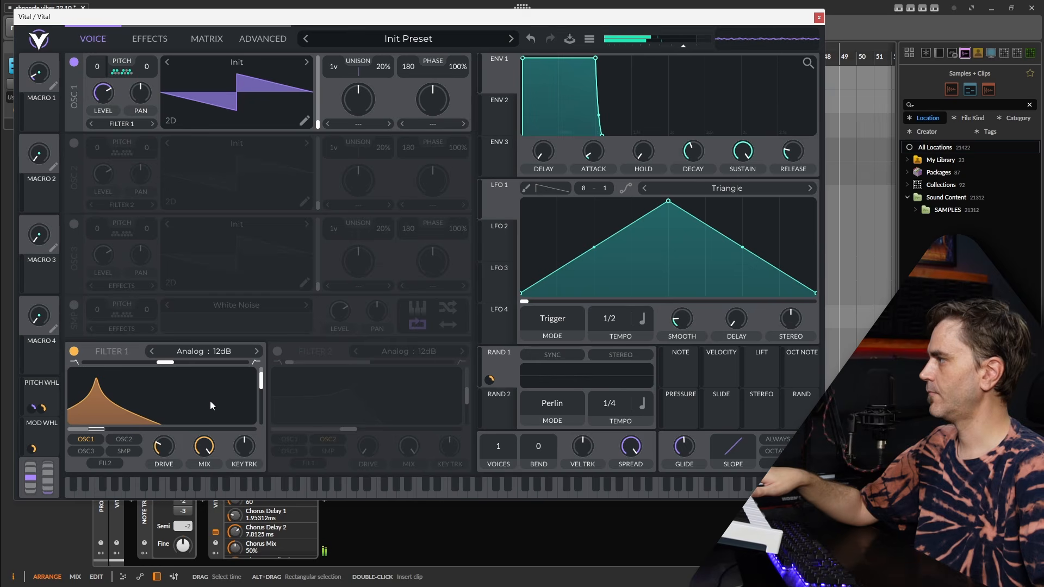
left_click(154, 41)
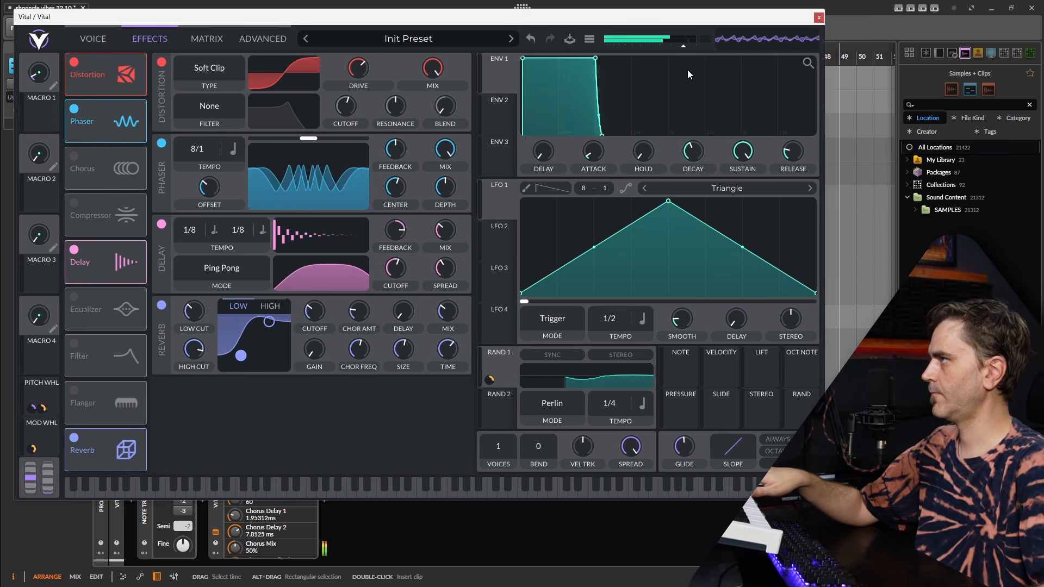
Close the synth window and move the record-armed Vital track into the Master group, directly below Leads
left_click(819, 18)
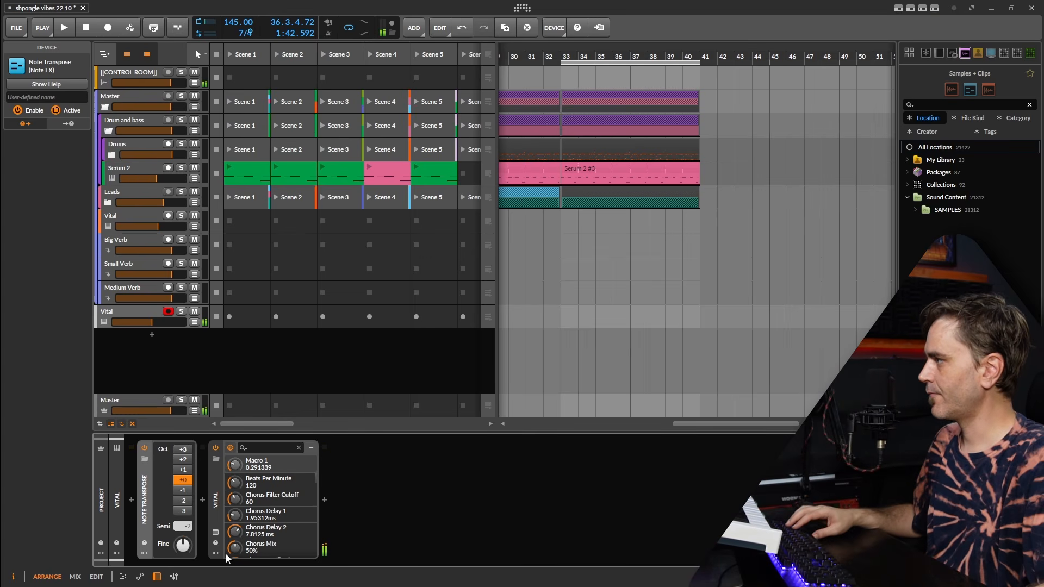
left_click(216, 532)
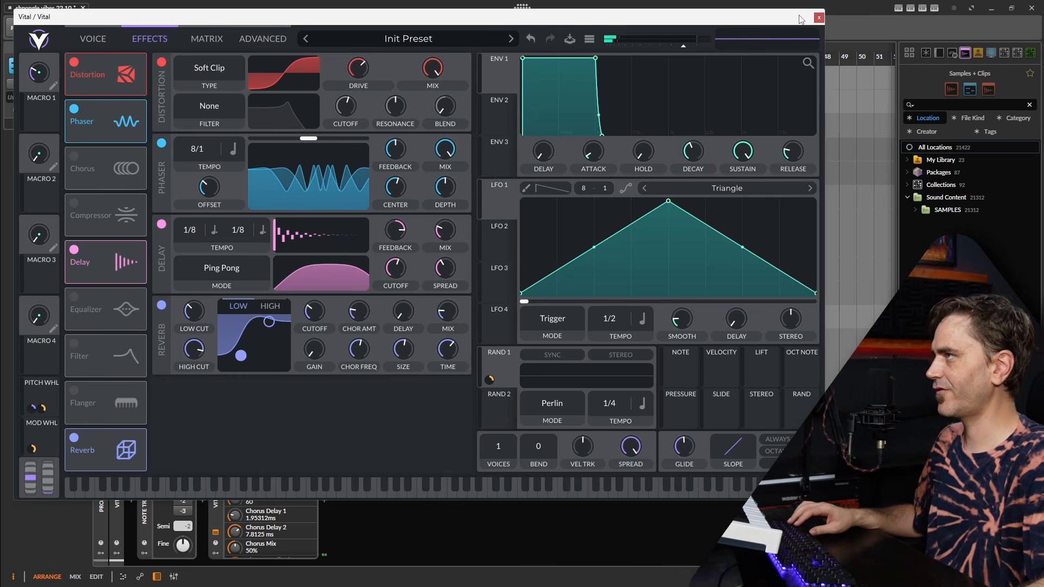
left_click(818, 18)
left_click(153, 219)
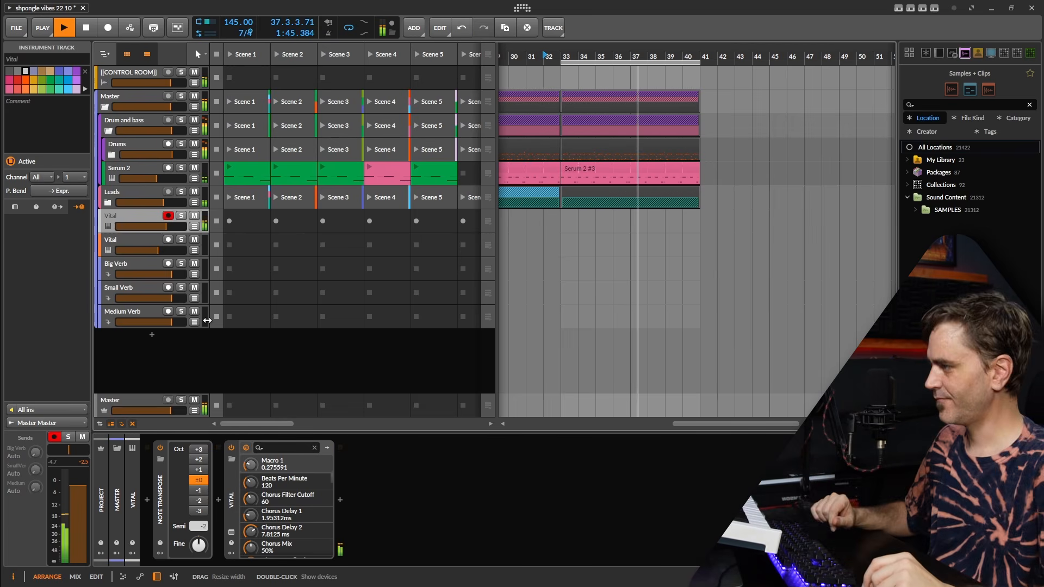
Play the arrangement to audition the Vital lead against the drums and bass, and stop playback
left_click(597, 557)
key("space")
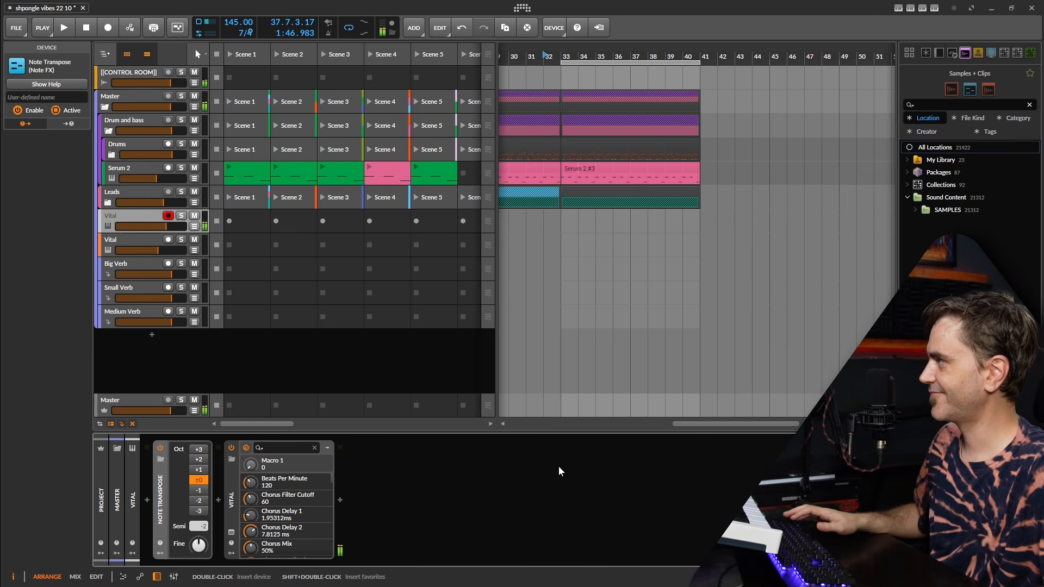
key("space")
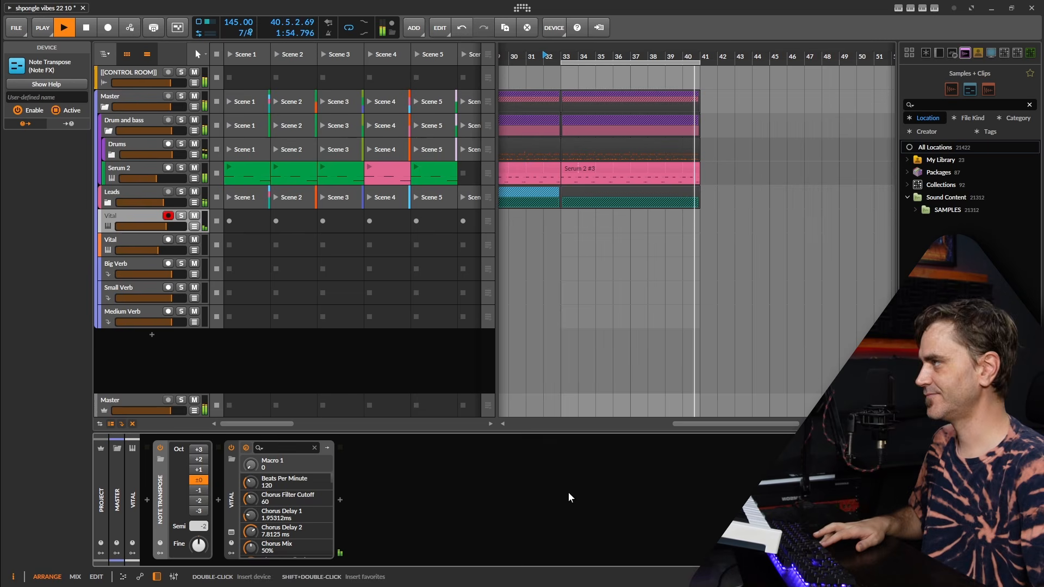
key("space")
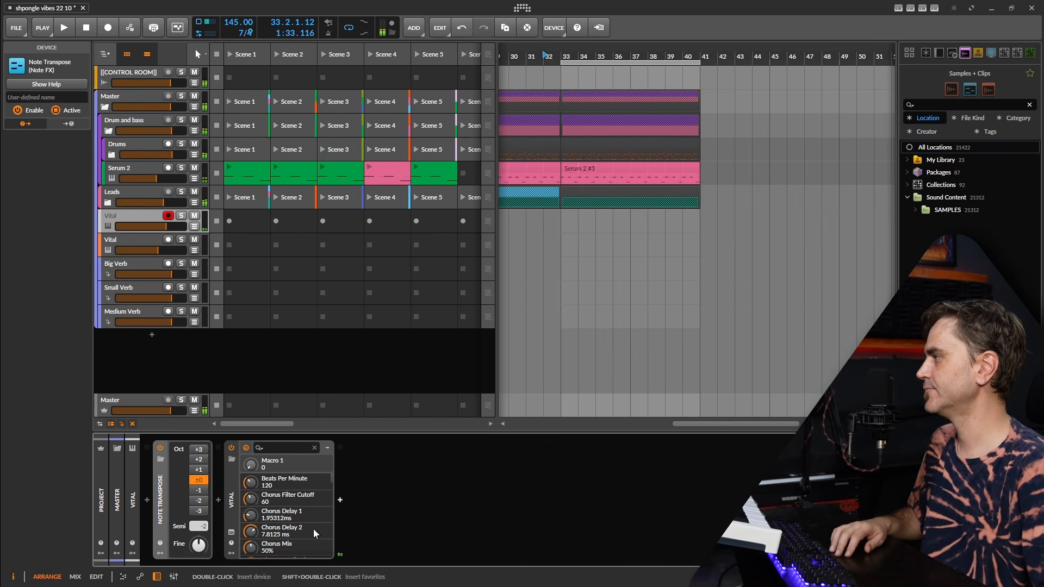